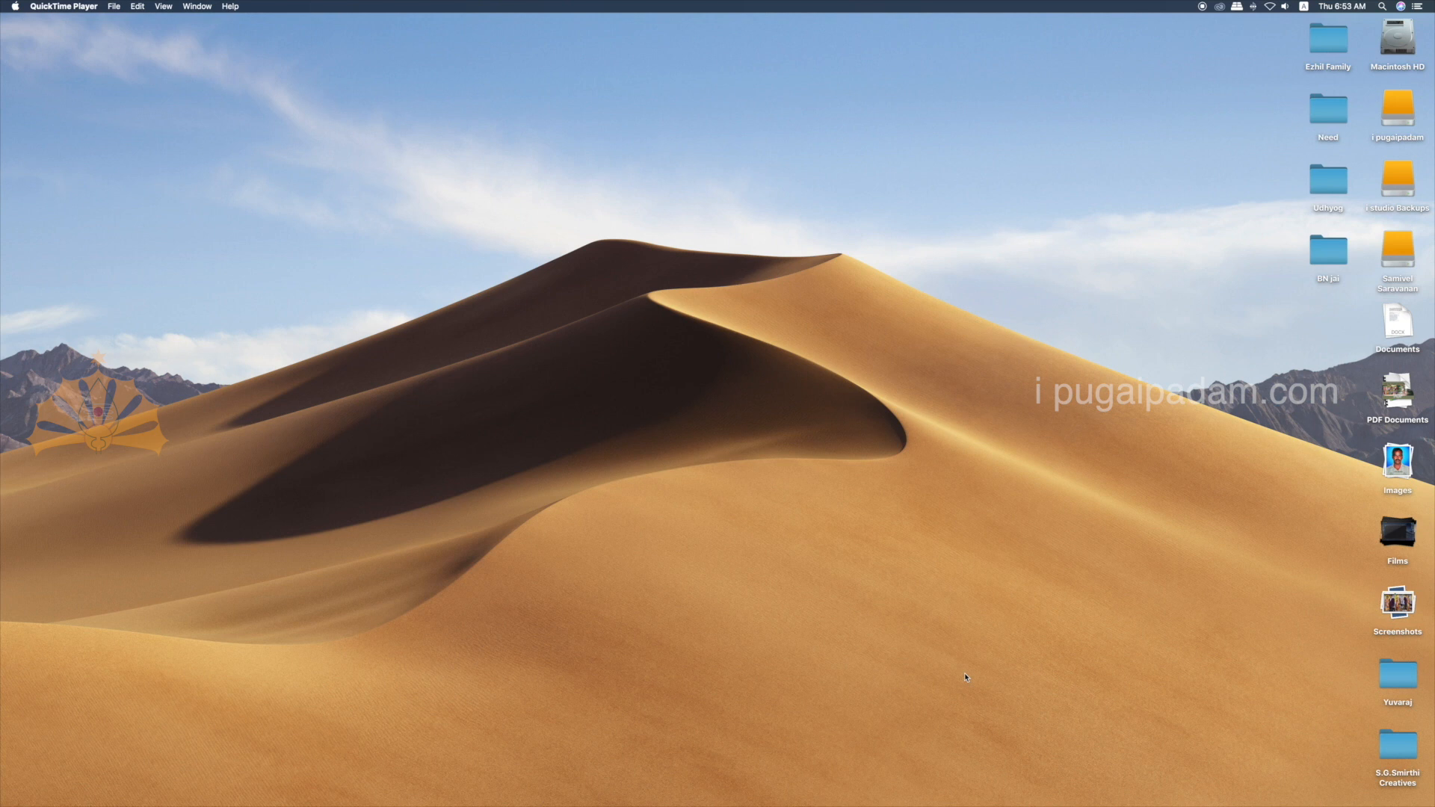
# Step: Launch Preview, then switch to Automator
pyautogui.press('F4')
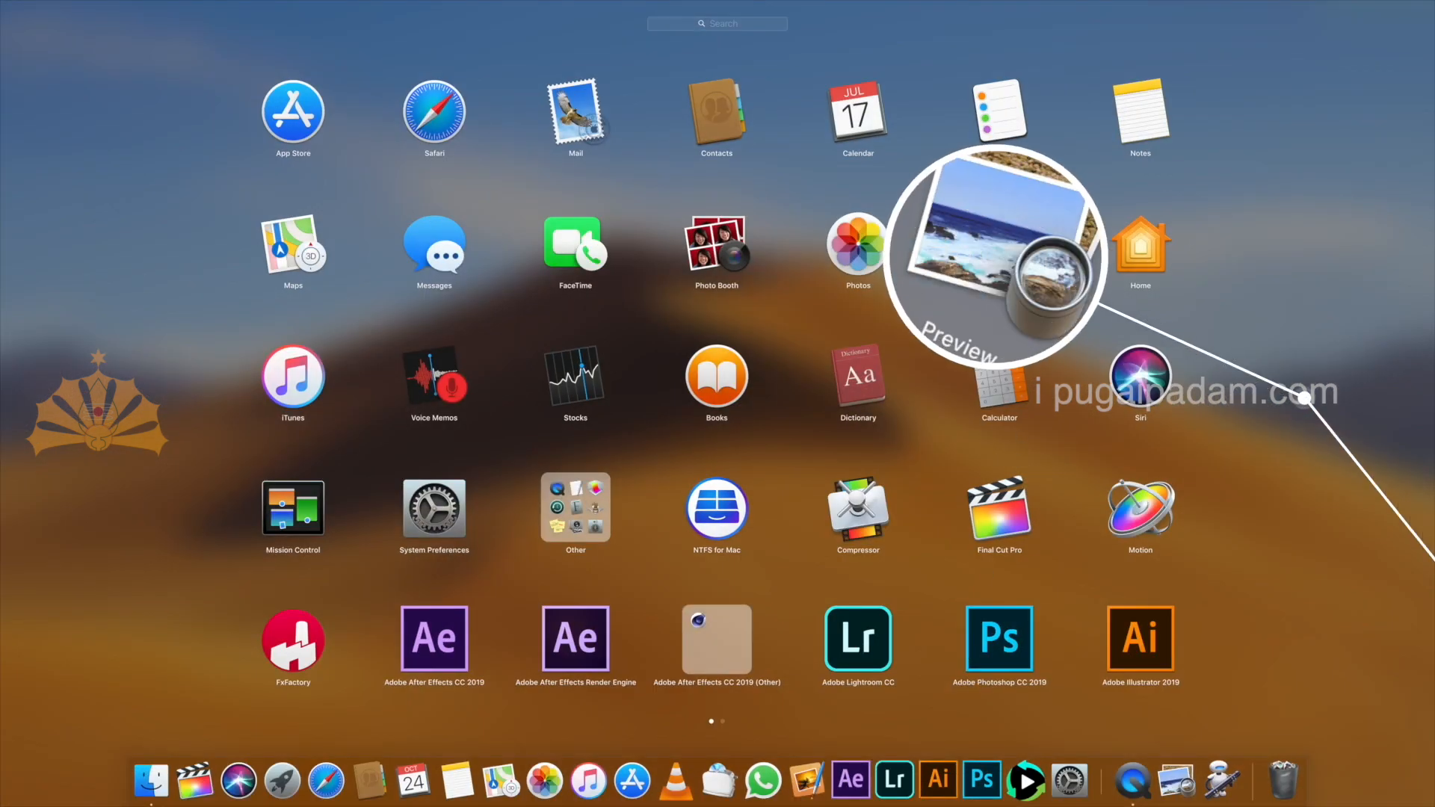
pyautogui.click(999, 250)
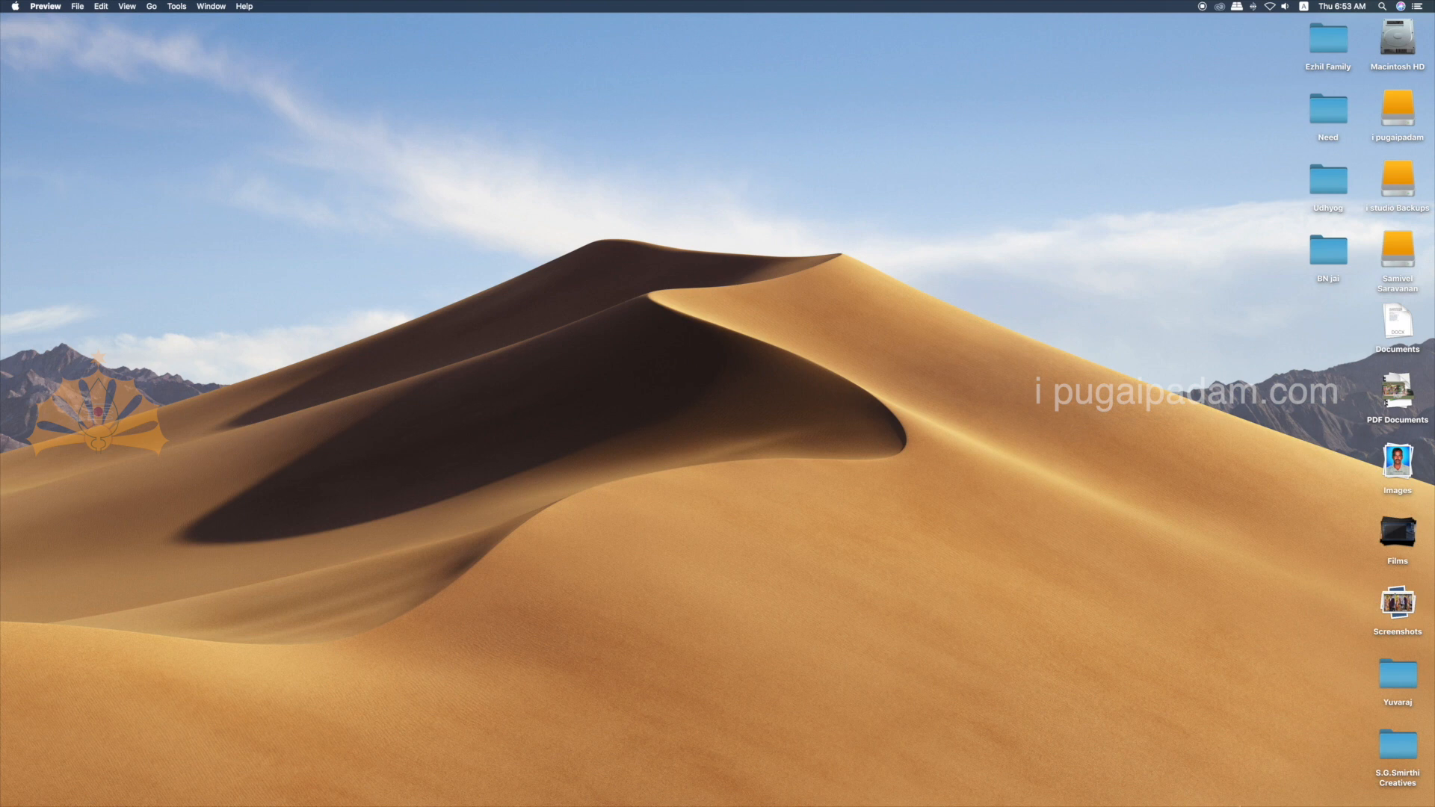
pyautogui.moveTo(1220, 766)
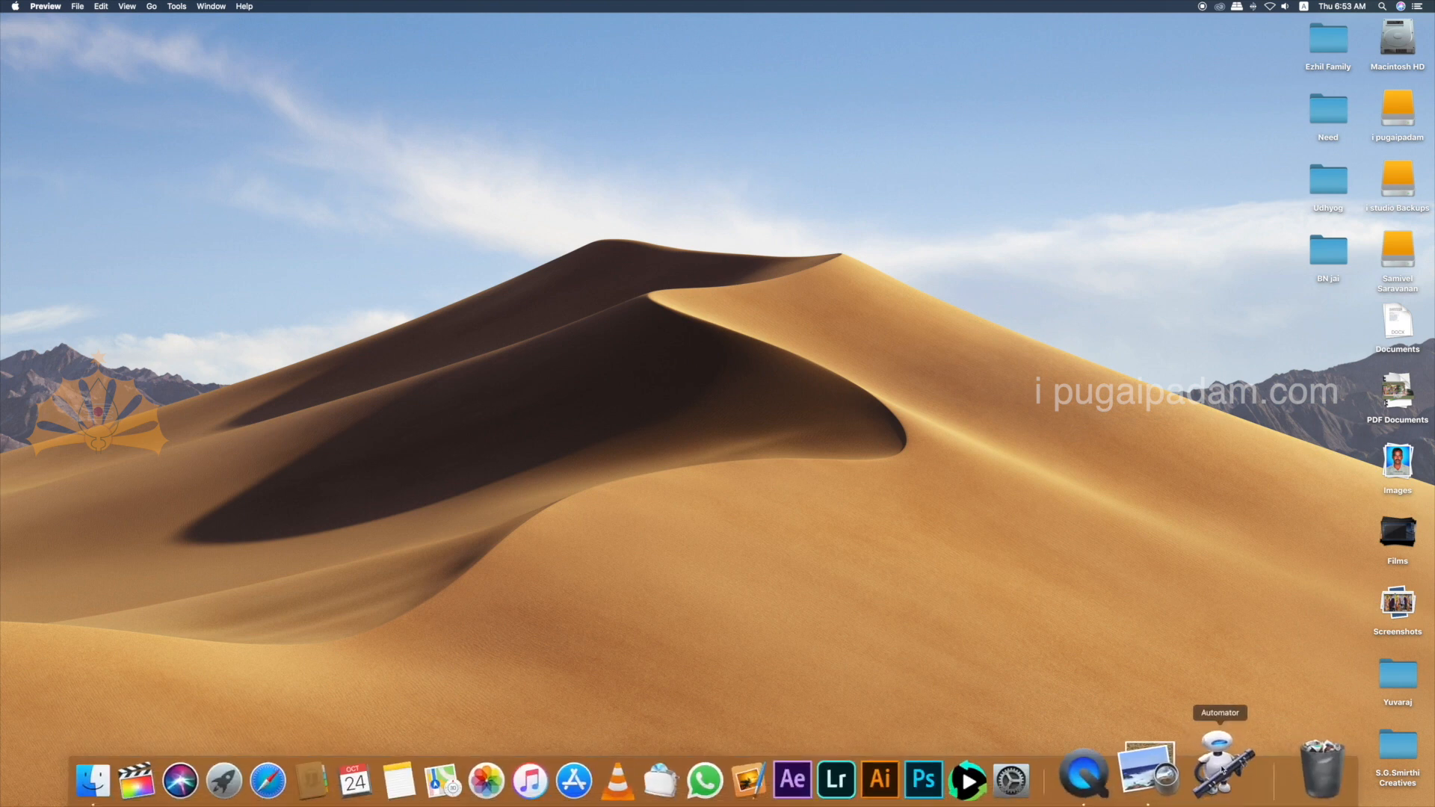
pyautogui.click(1221, 767)
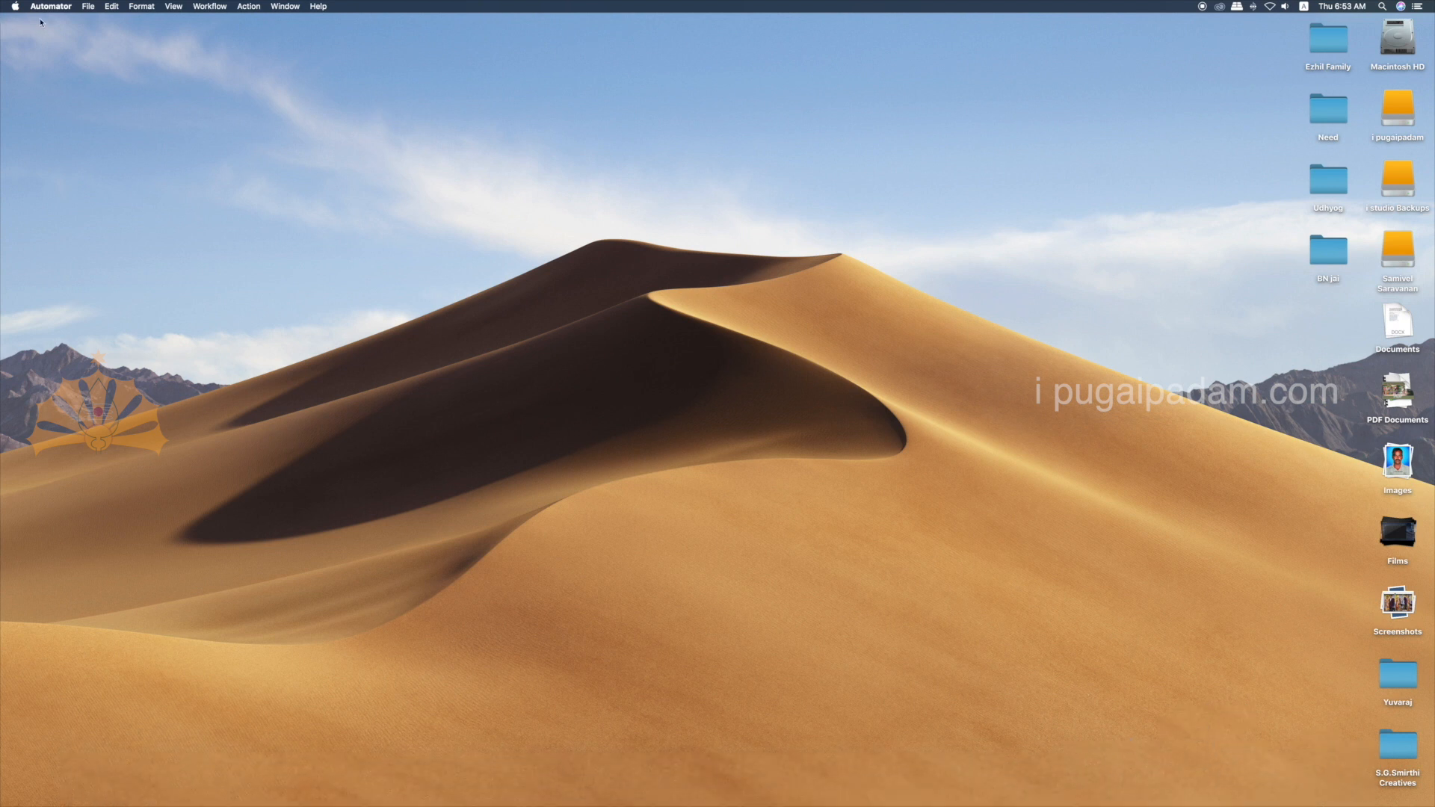
# Step: Create a new Automator document of type Quick Action
pyautogui.click(90, 11)
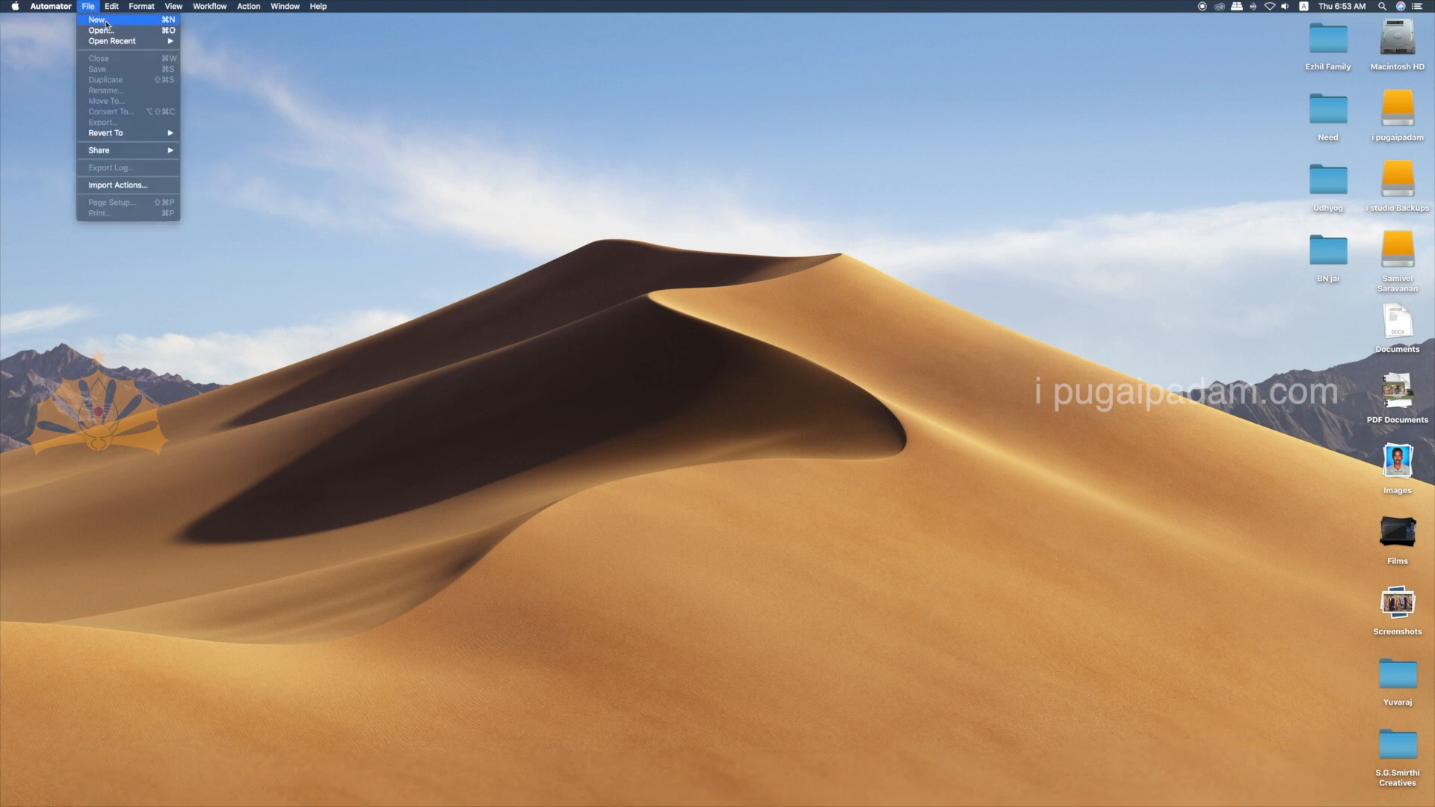
pyautogui.click(103, 27)
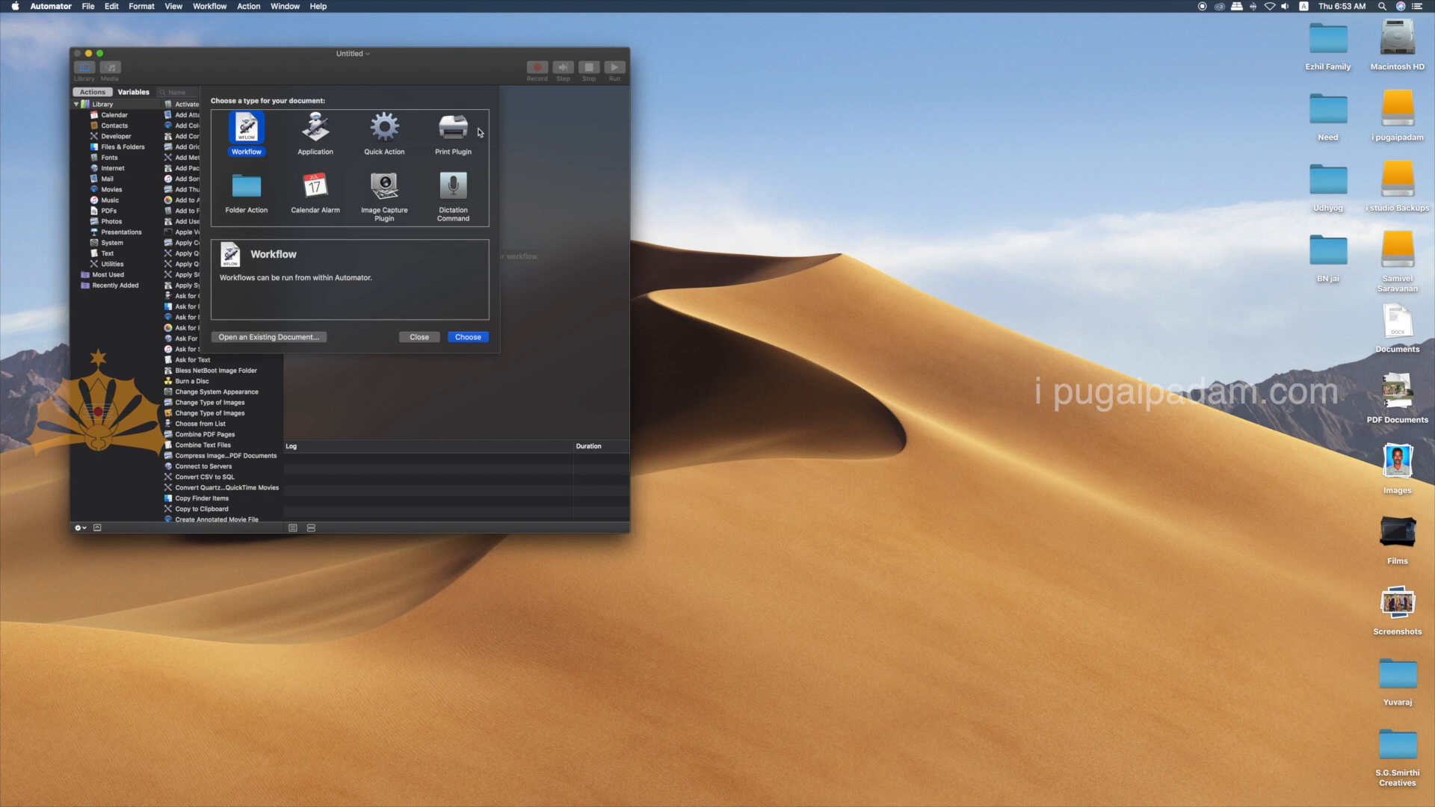
pyautogui.click(390, 136)
pyautogui.click(478, 337)
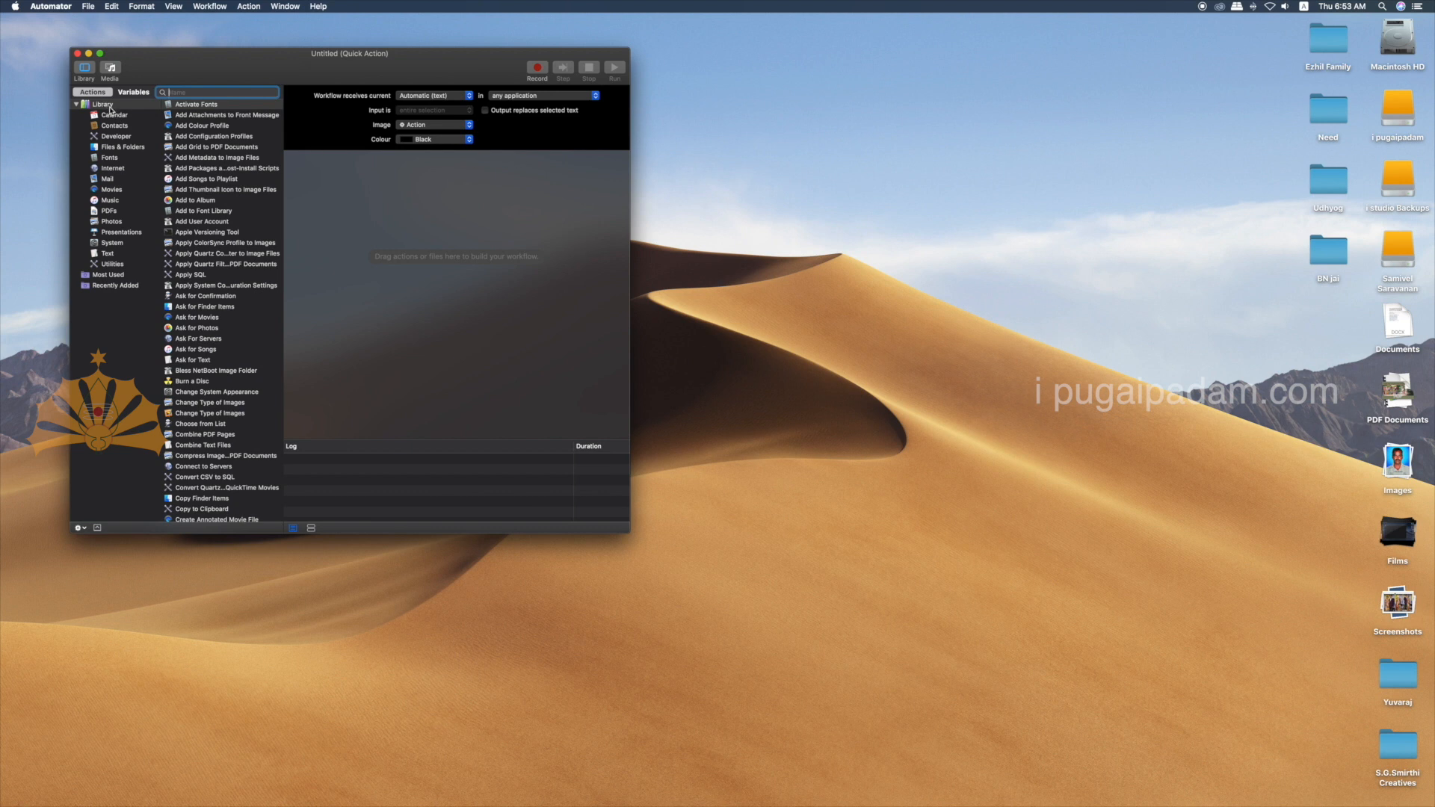
# Step: Add the Photos action Change Type of Images together with a Copy Finder Items action that copies to the home folder
pyautogui.click(119, 223)
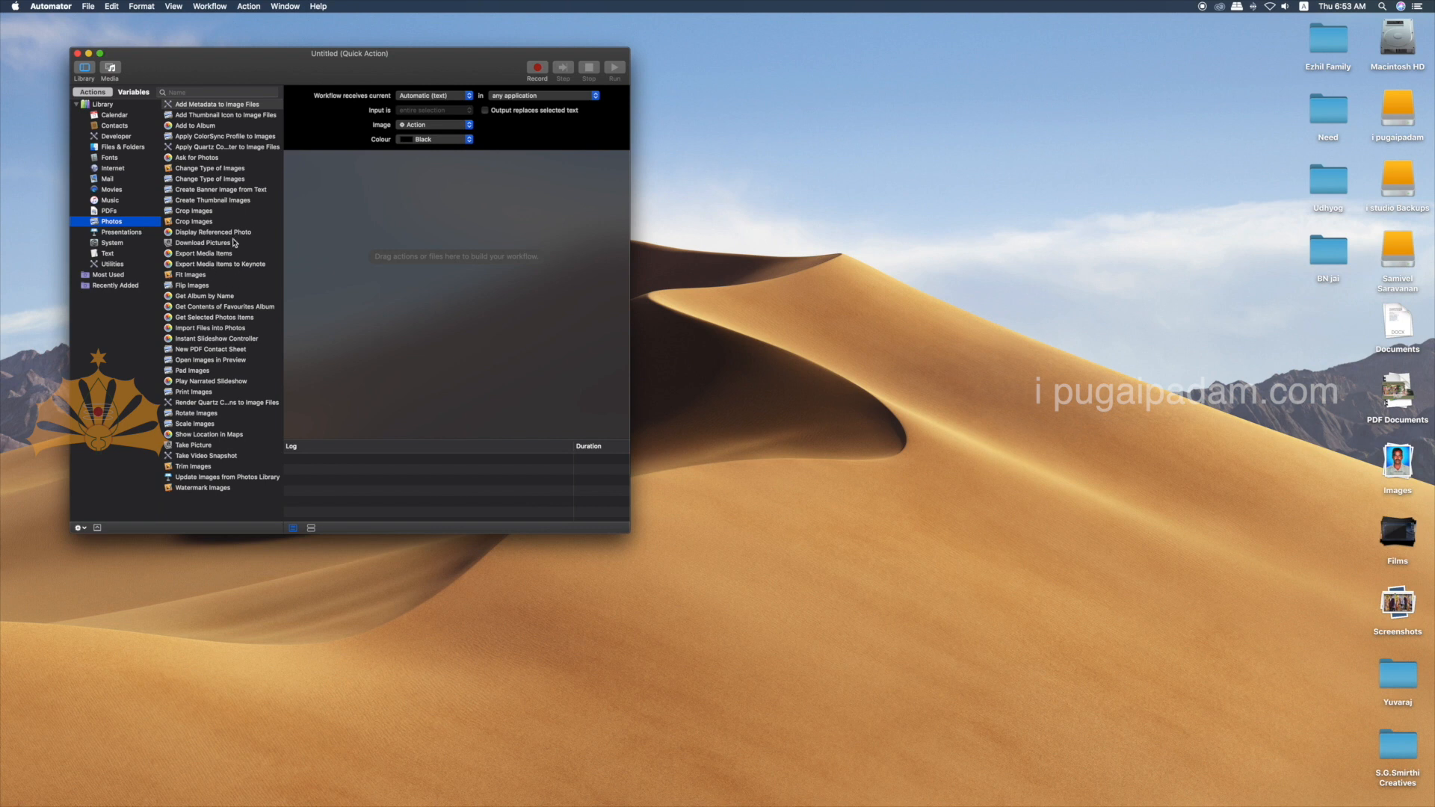
pyautogui.click(222, 180)
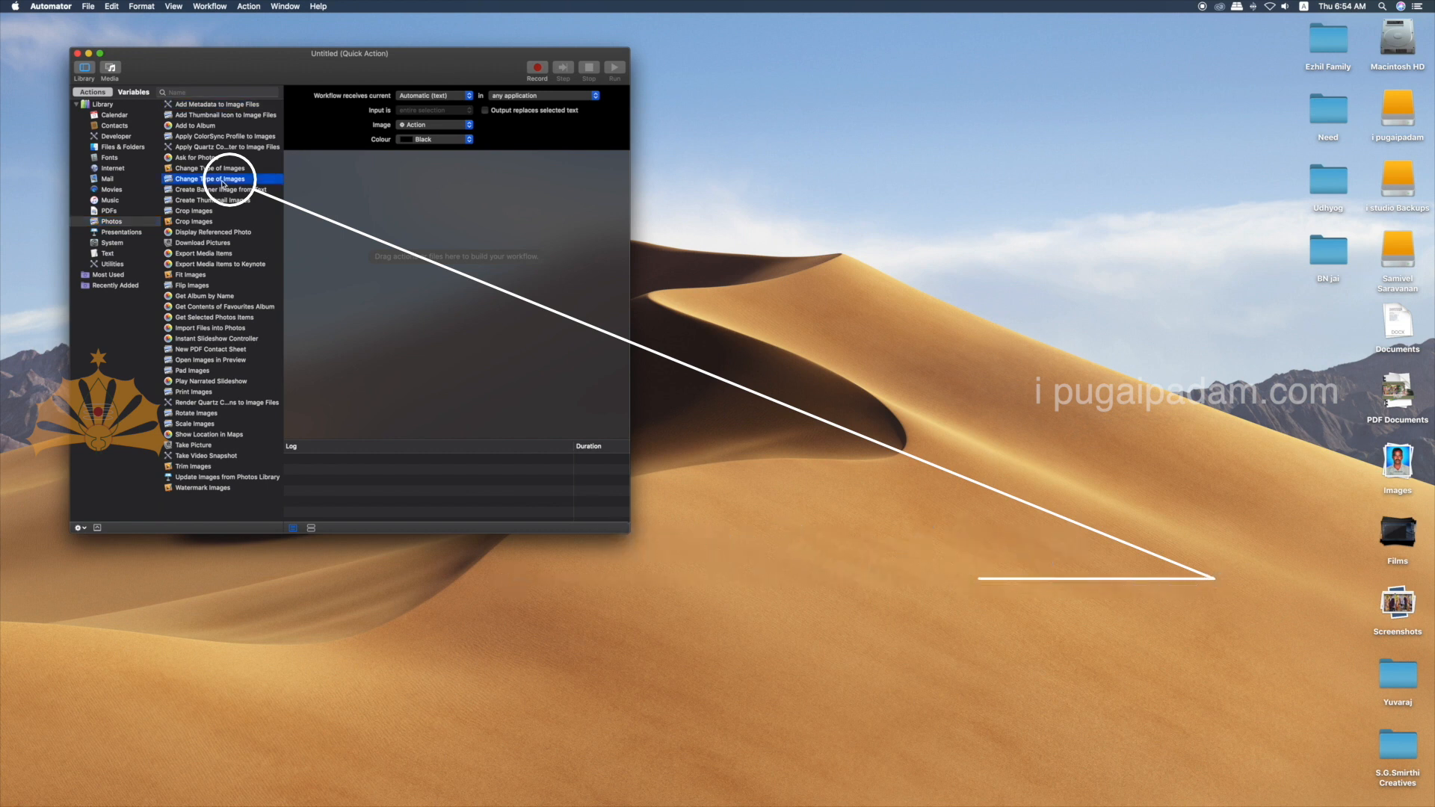
pyautogui.moveTo(222, 182); pyautogui.dragTo(415, 216)
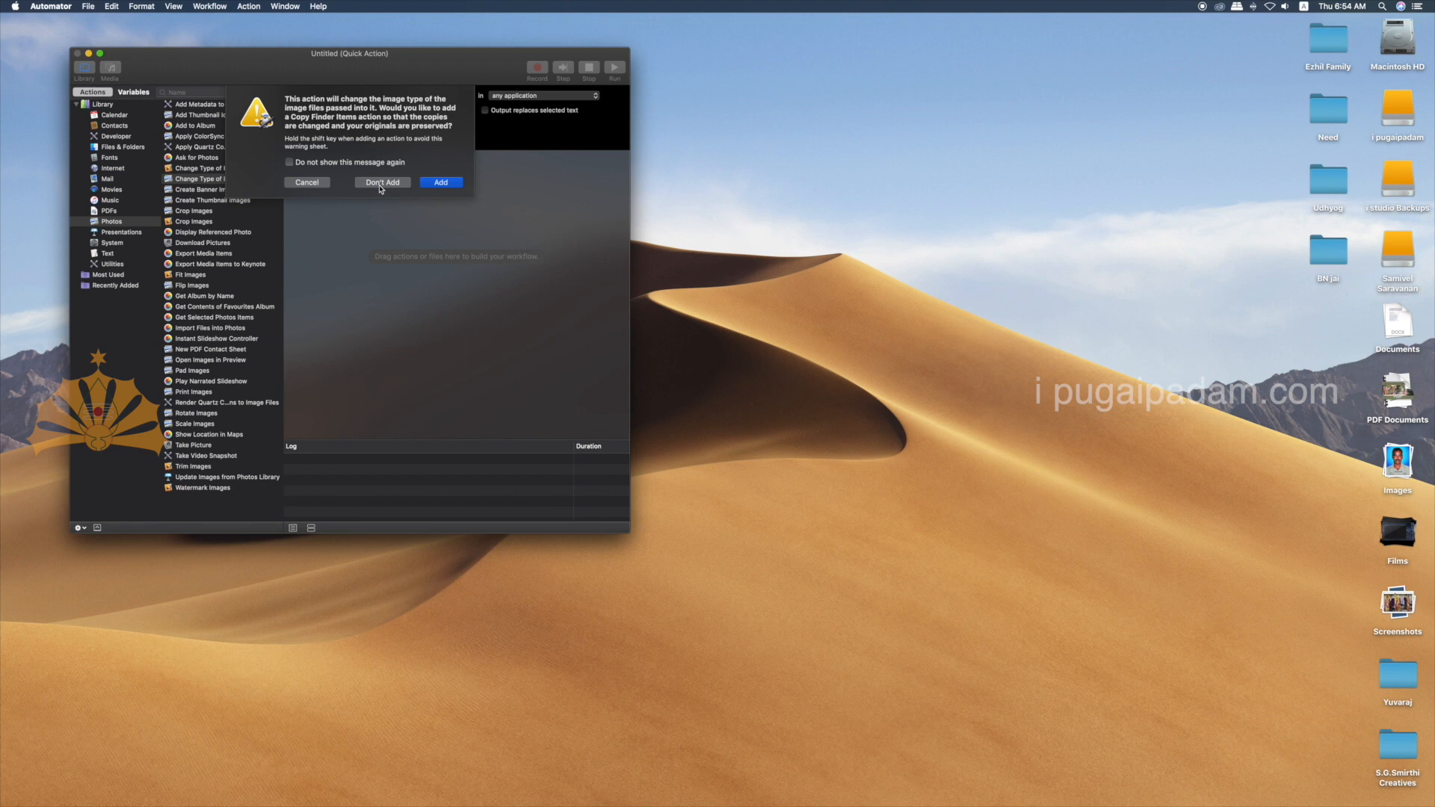
pyautogui.click(431, 184)
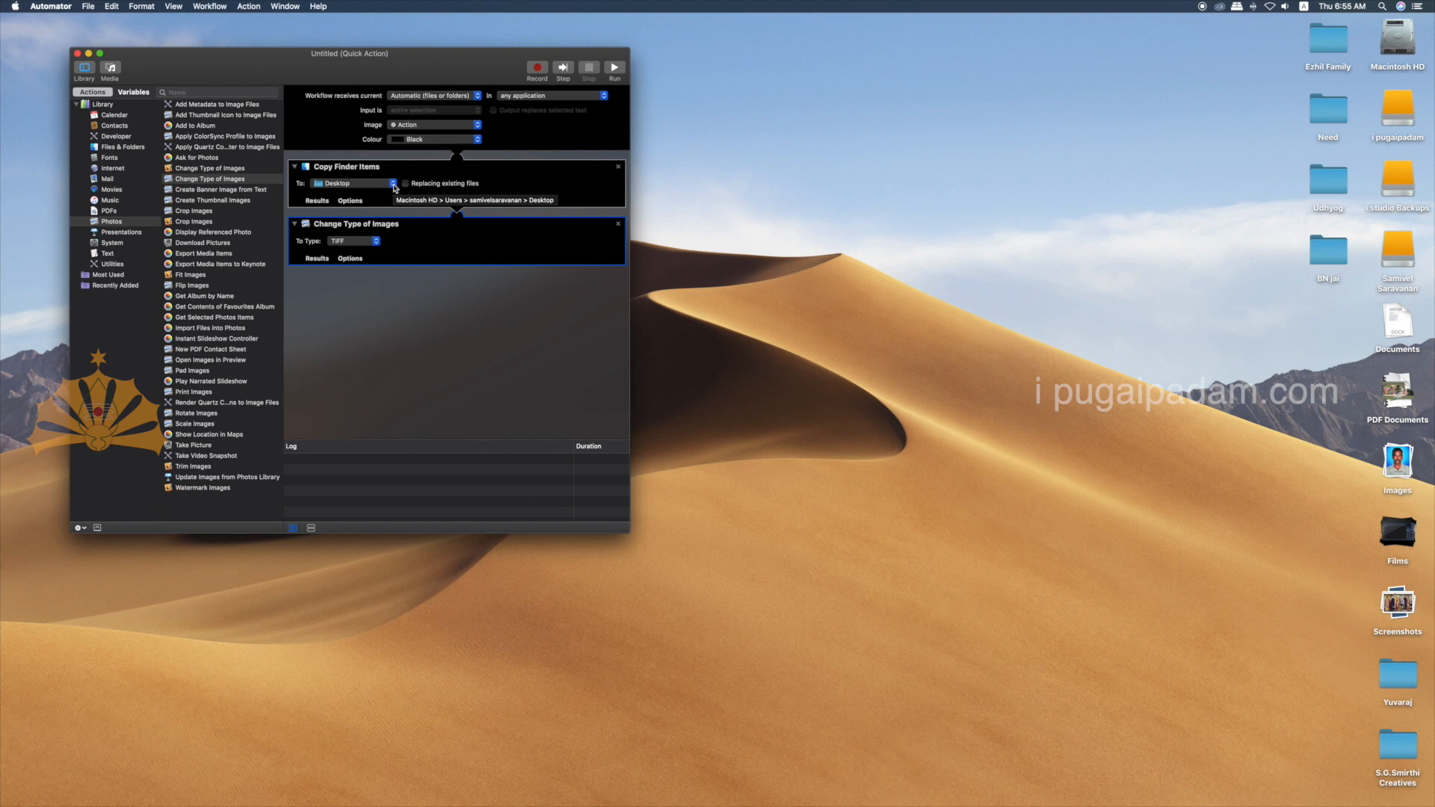
pyautogui.click(394, 185)
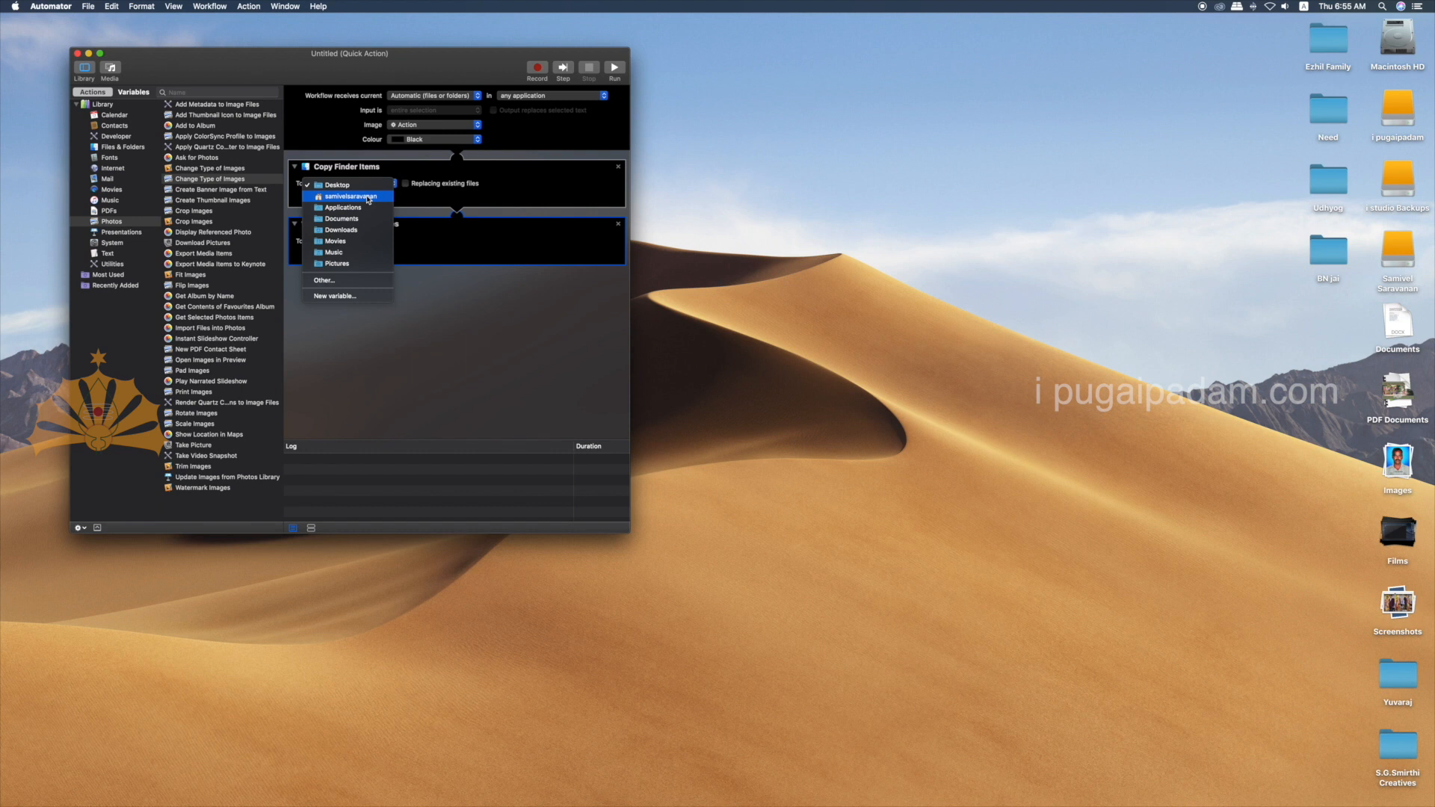
pyautogui.click(368, 197)
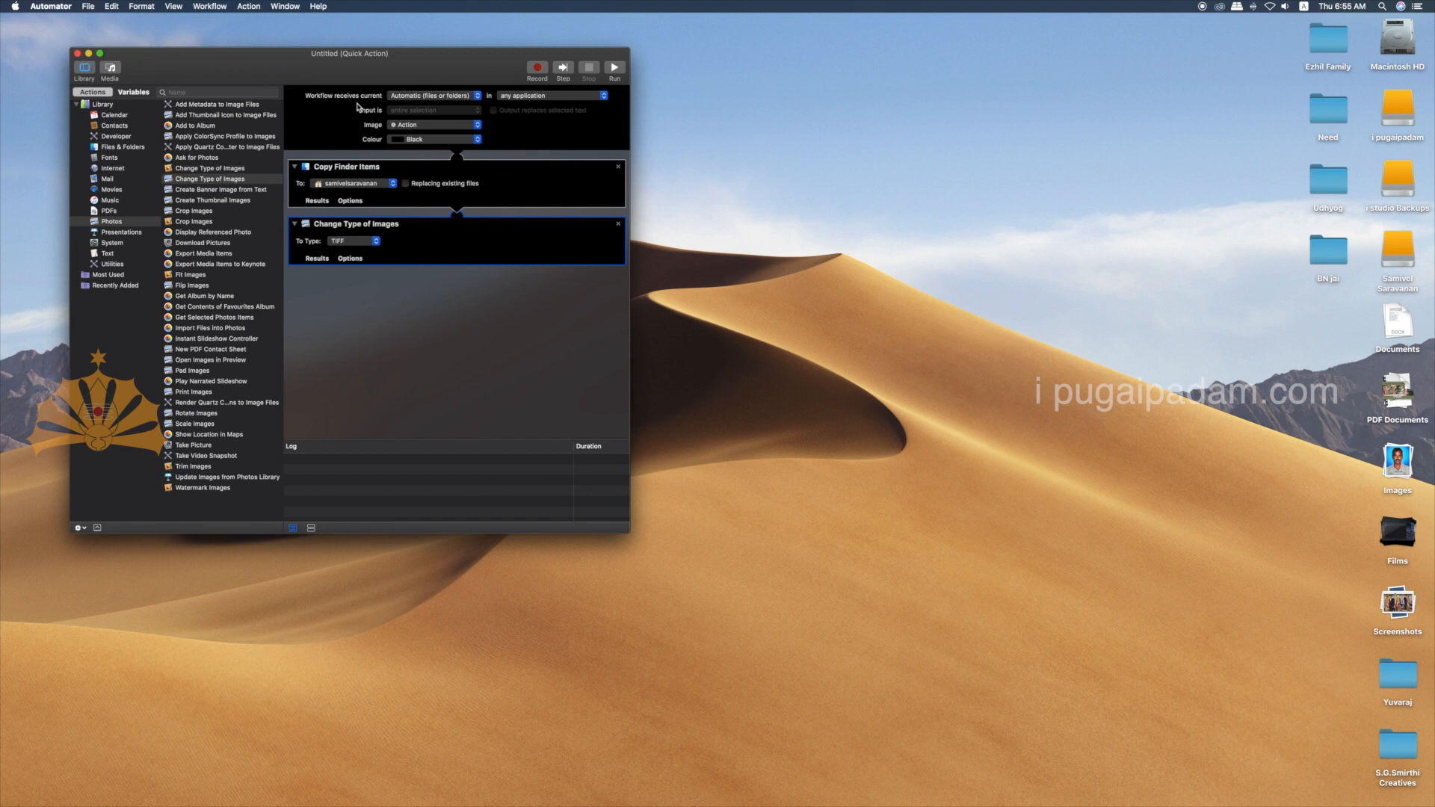
# Step: Set the workflow to receive image files in Finder.app
pyautogui.click(477, 96)
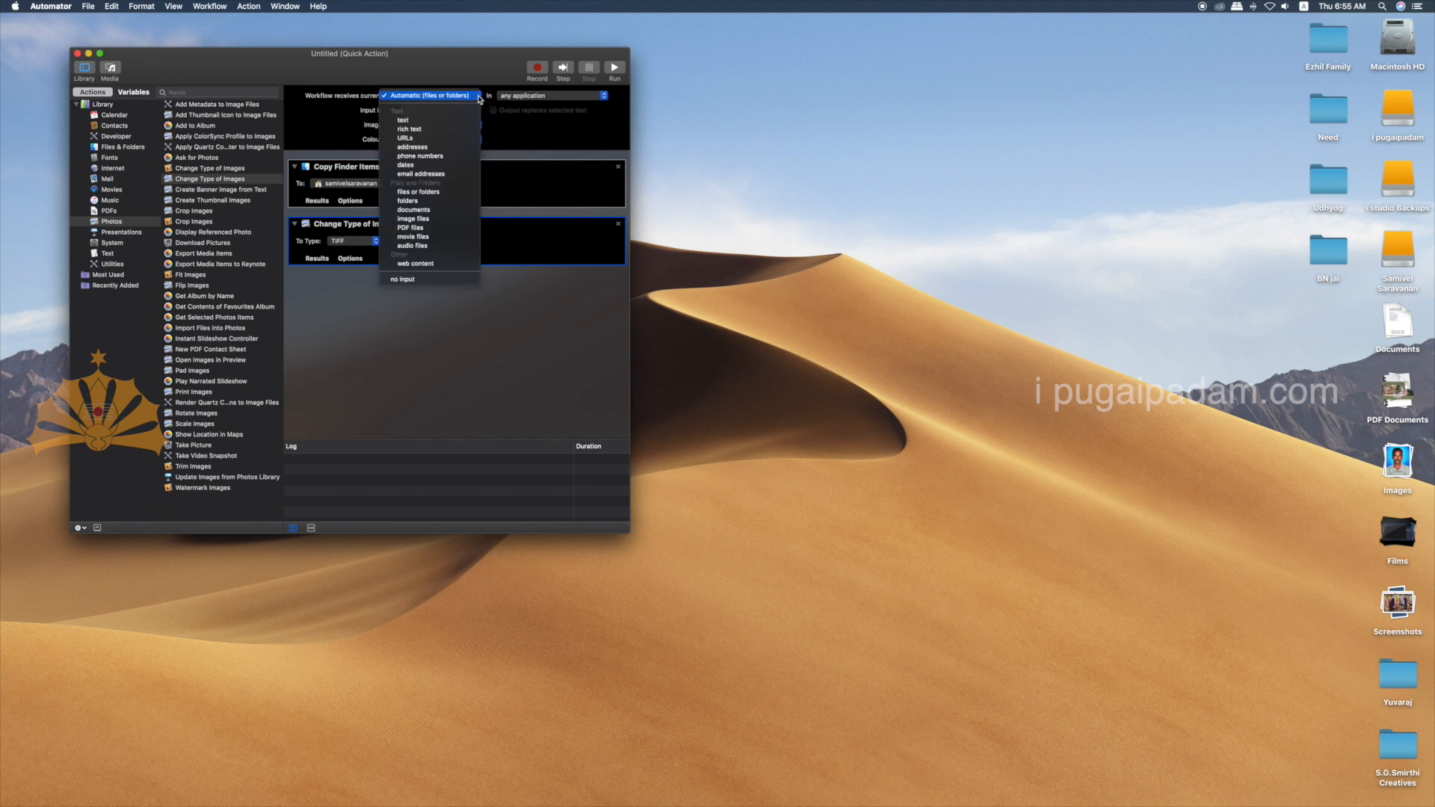
pyautogui.click(437, 220)
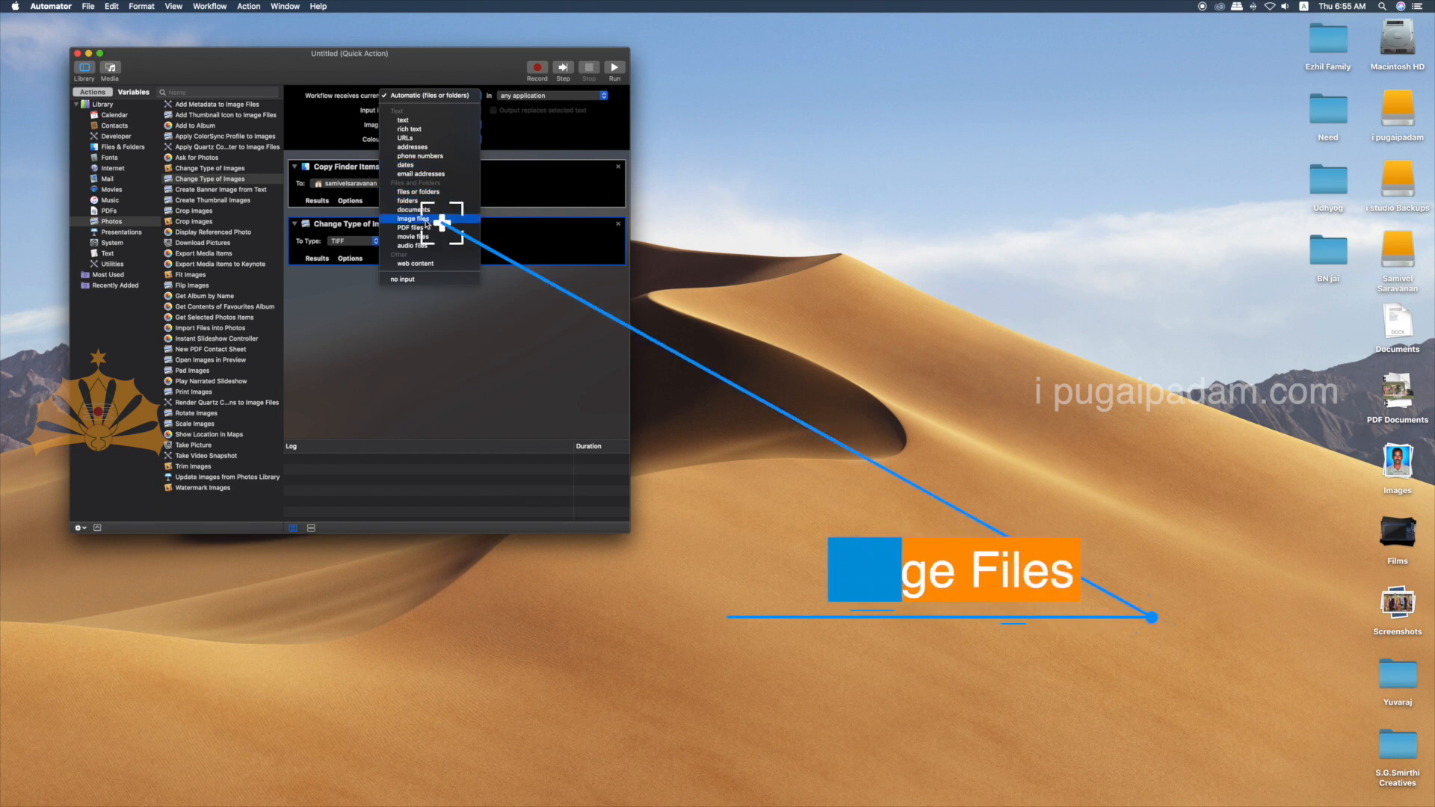
pyautogui.click(426, 220)
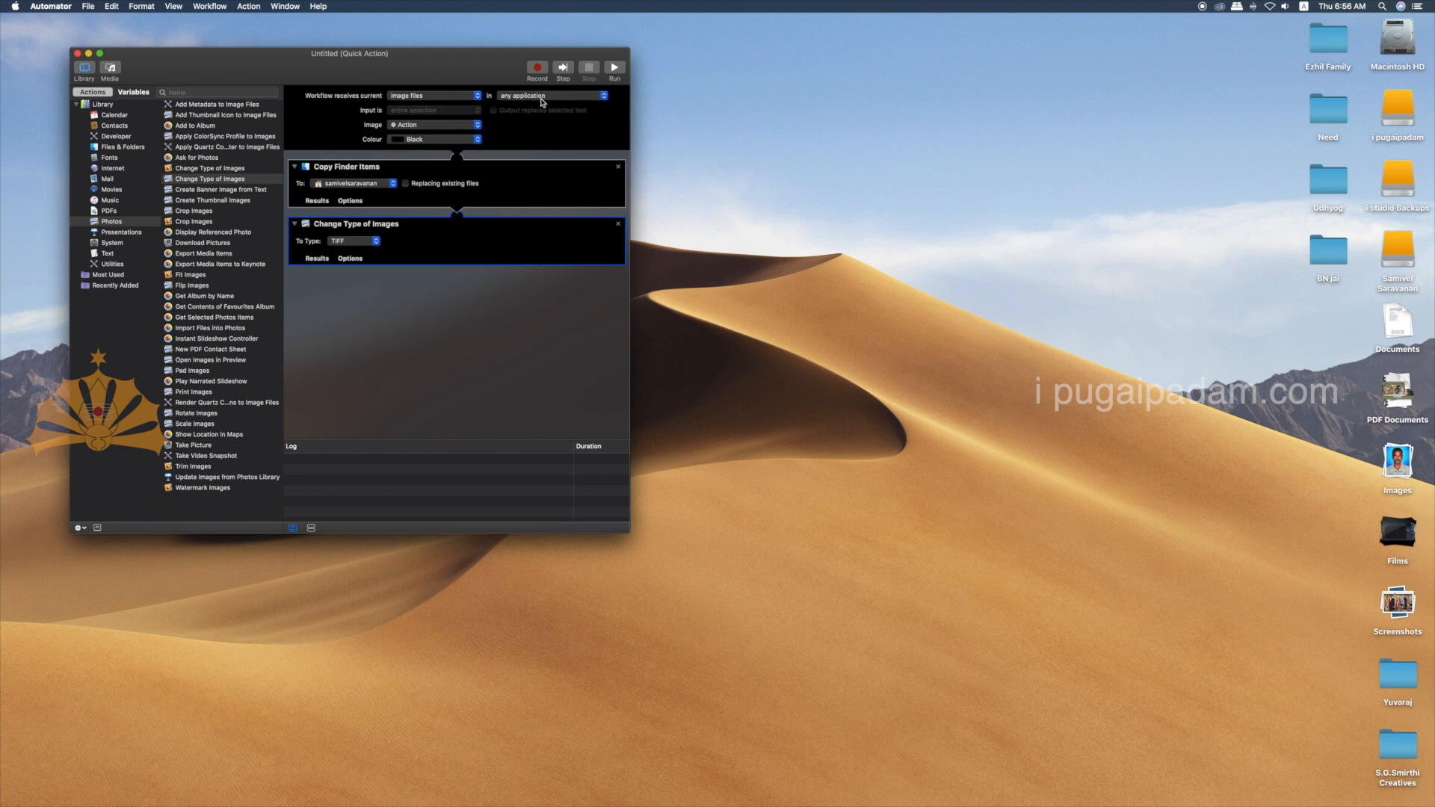
pyautogui.click(606, 97)
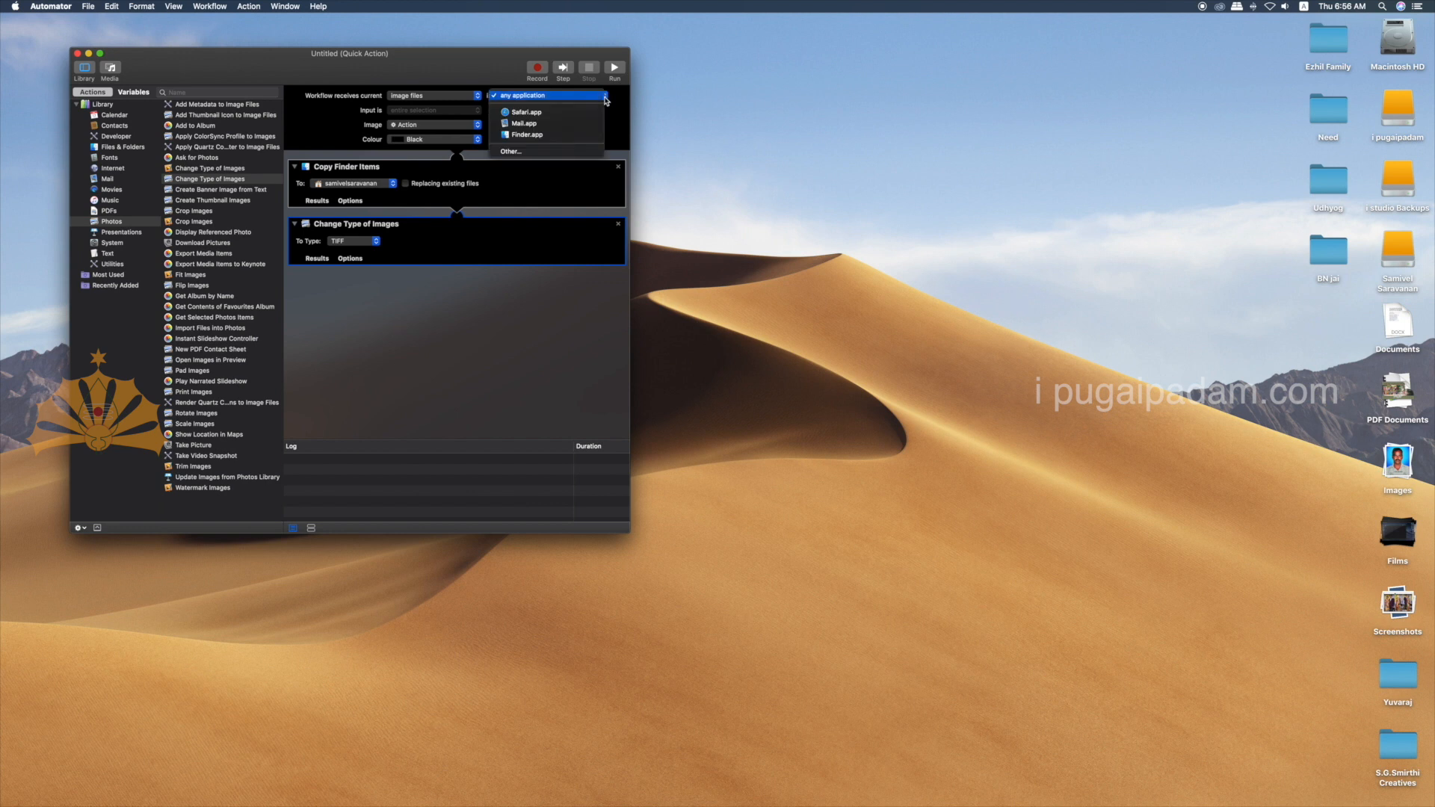
pyautogui.click(520, 136)
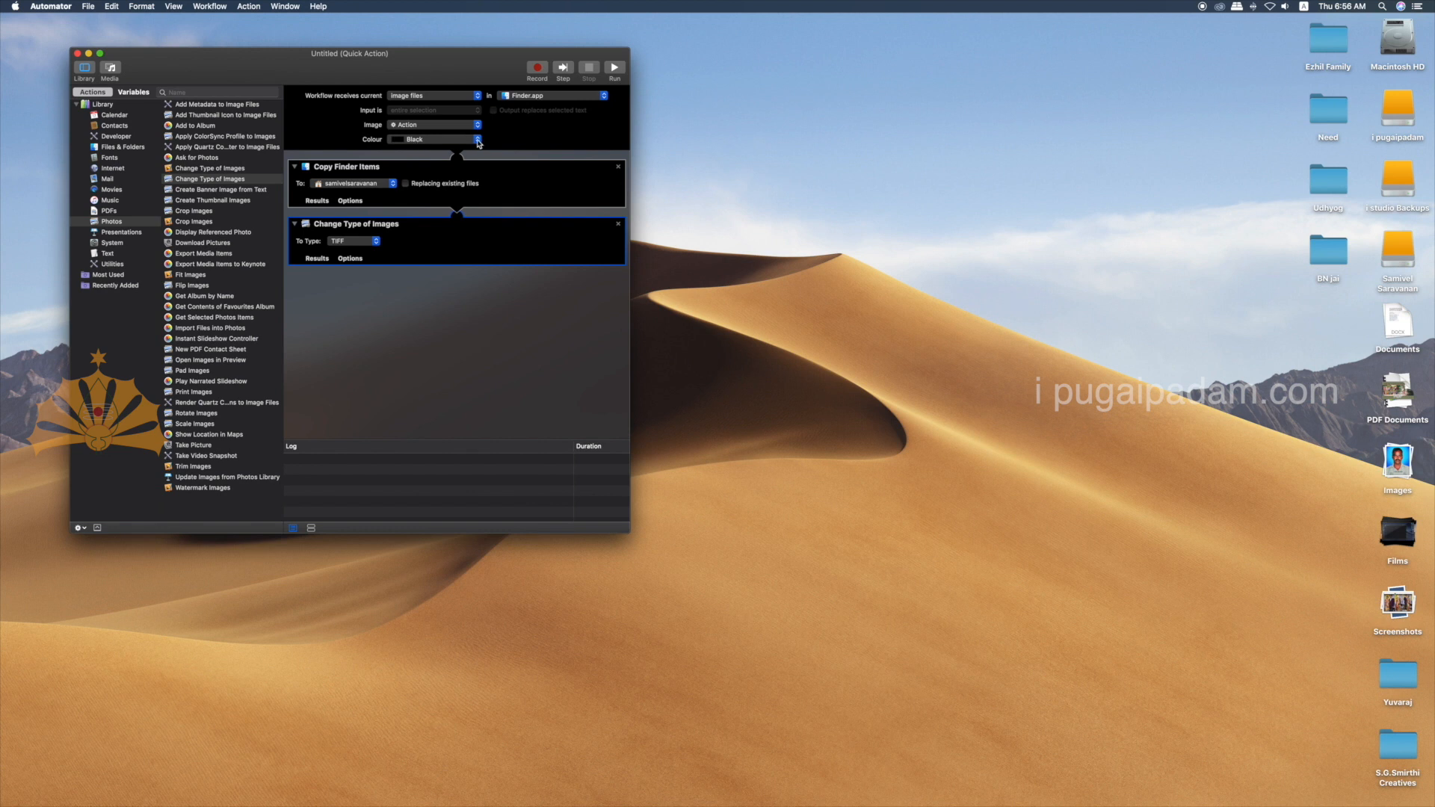
# Step: Set the output type of the Change Type of Images action to JPEG
pyautogui.click(478, 140)
pyautogui.click(478, 142)
pyautogui.click(378, 245)
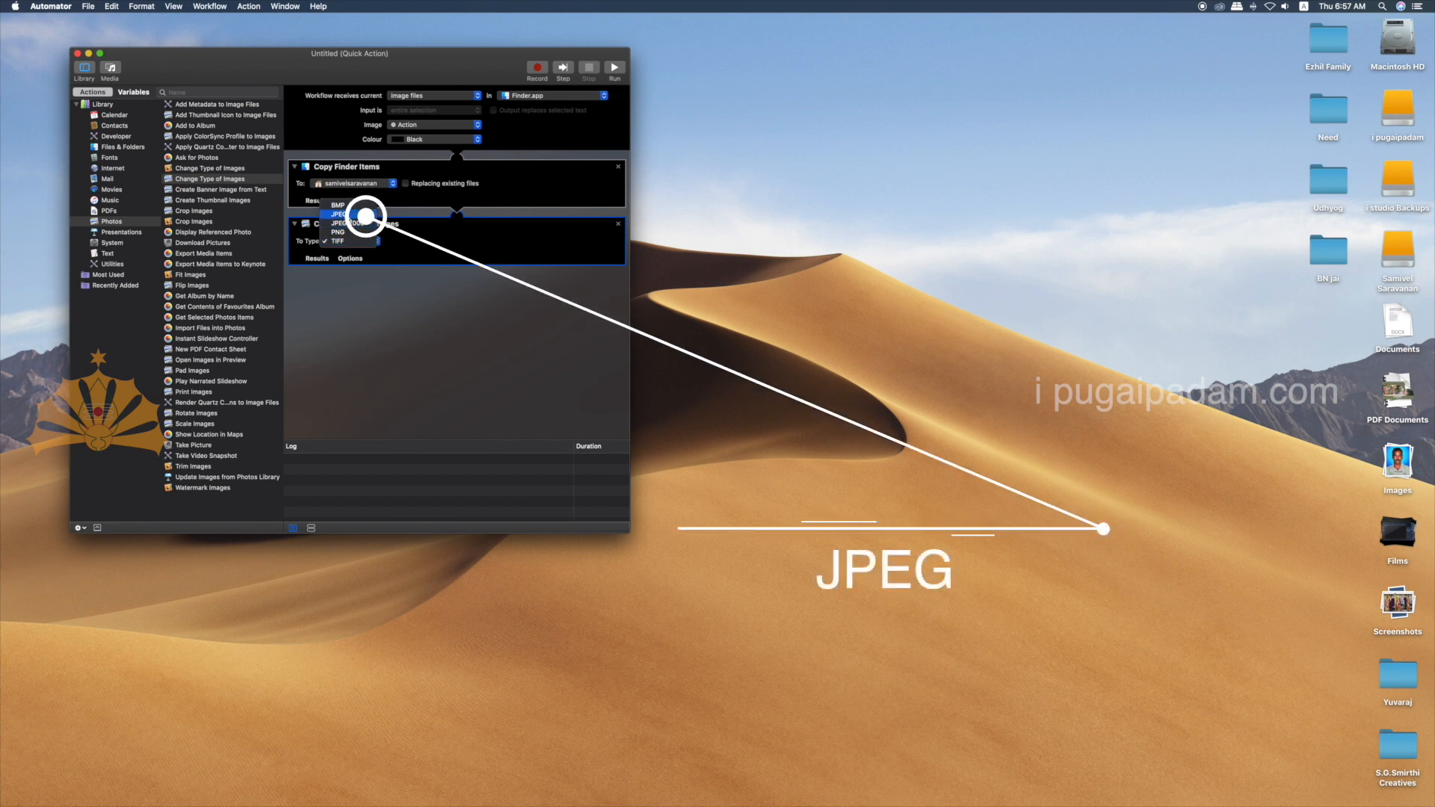
pyautogui.click(365, 214)
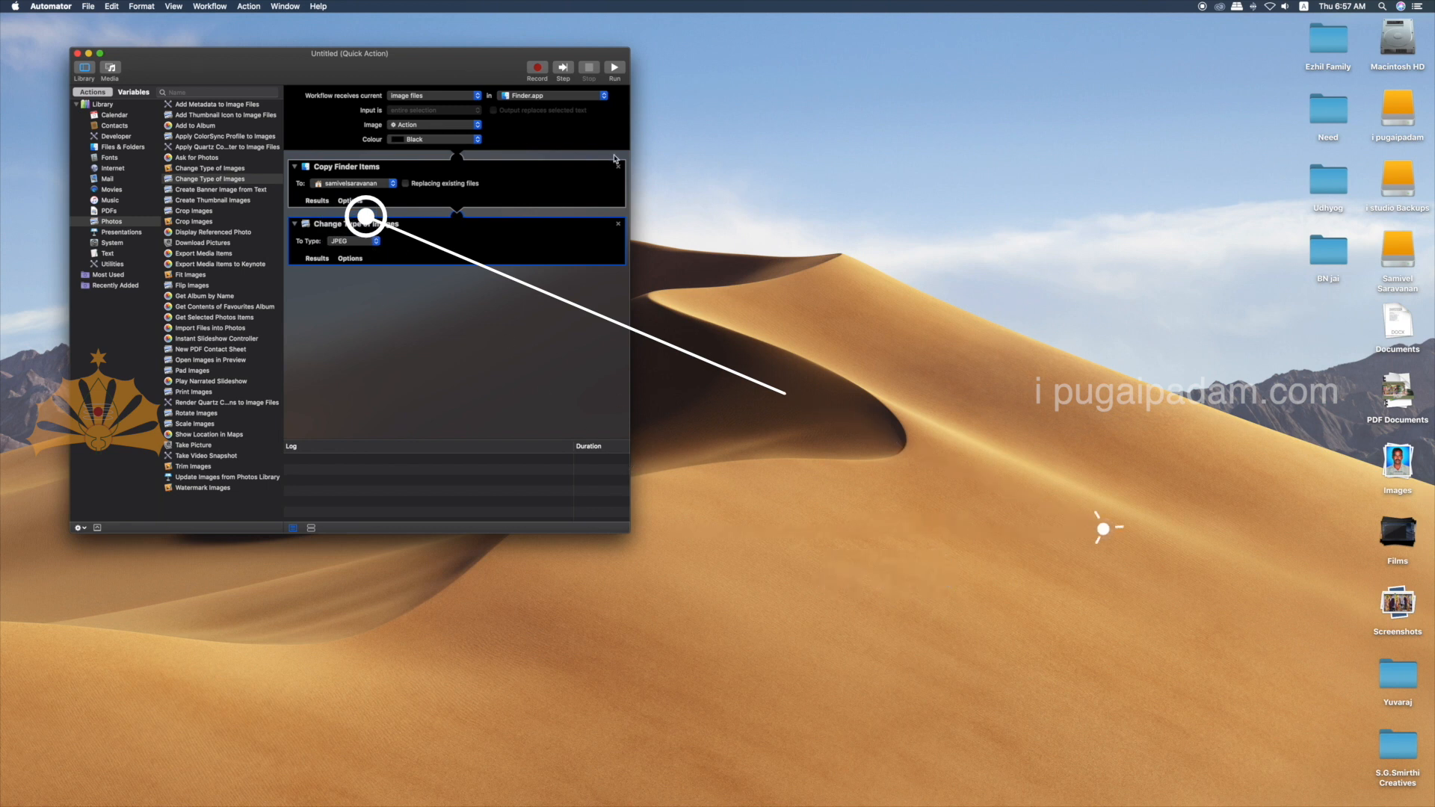
# Step: Save the quick action as "Convert JPEG" and close its window
pyautogui.click(88, 6)
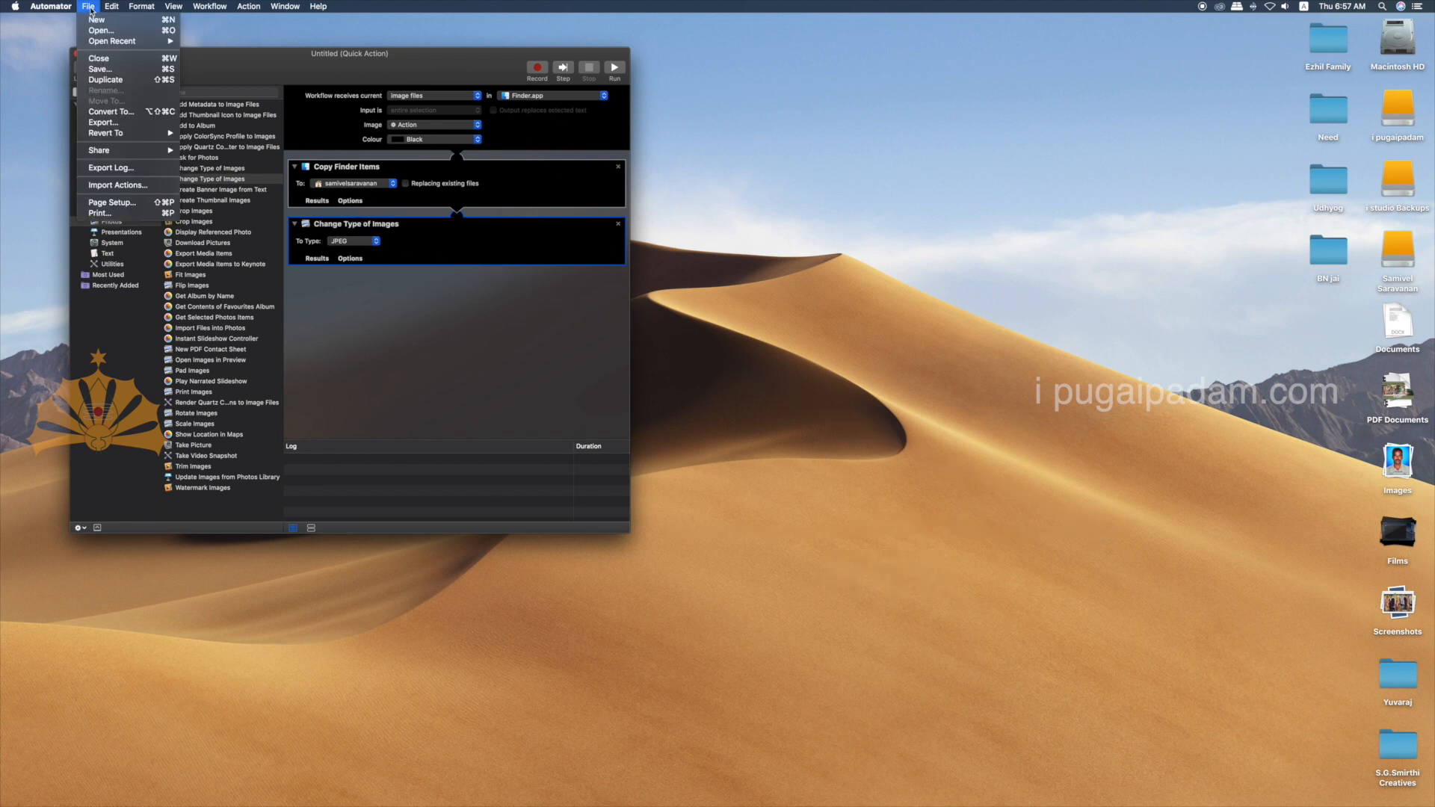
pyautogui.click(113, 71)
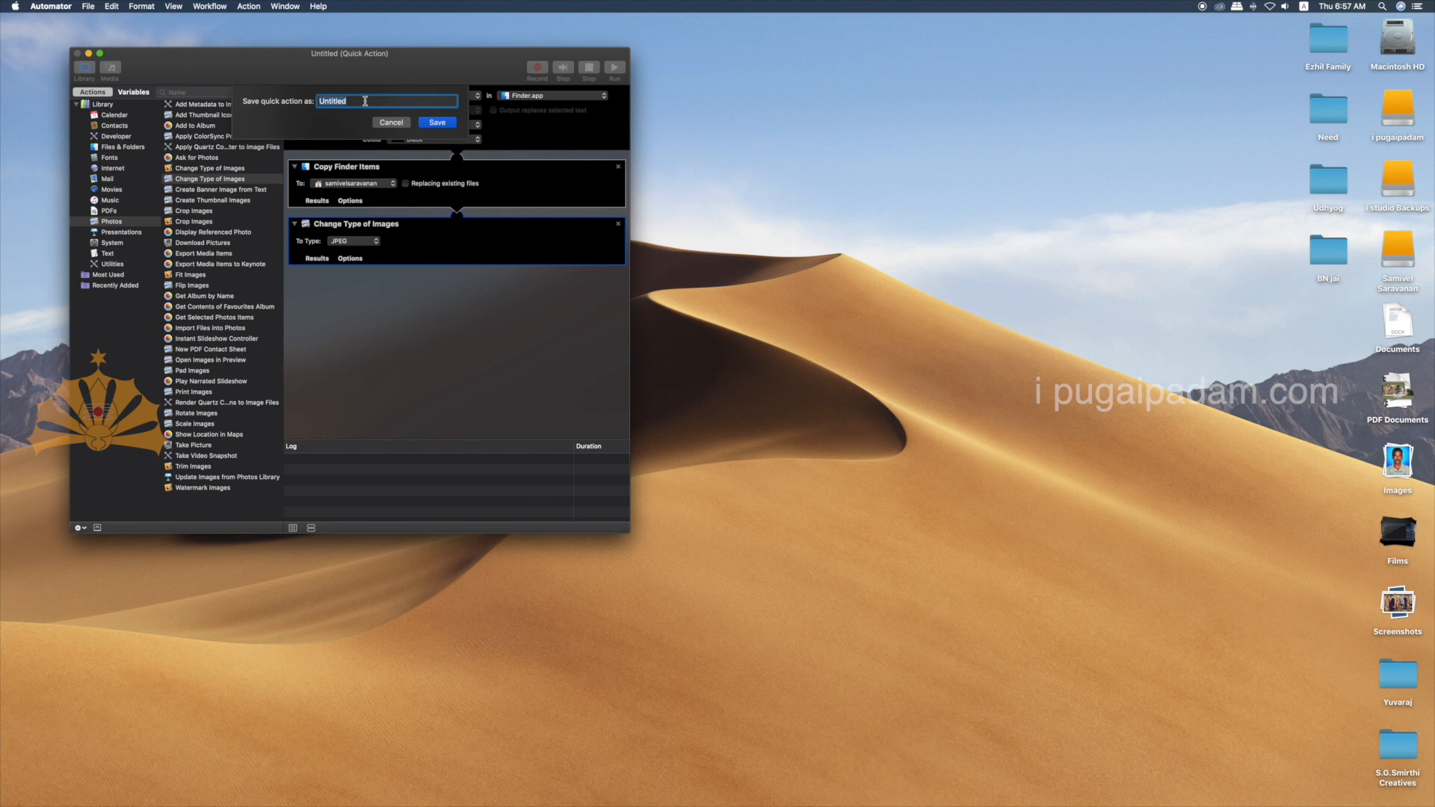
pyautogui.write('Convert JPEG')
pyautogui.click(437, 122)
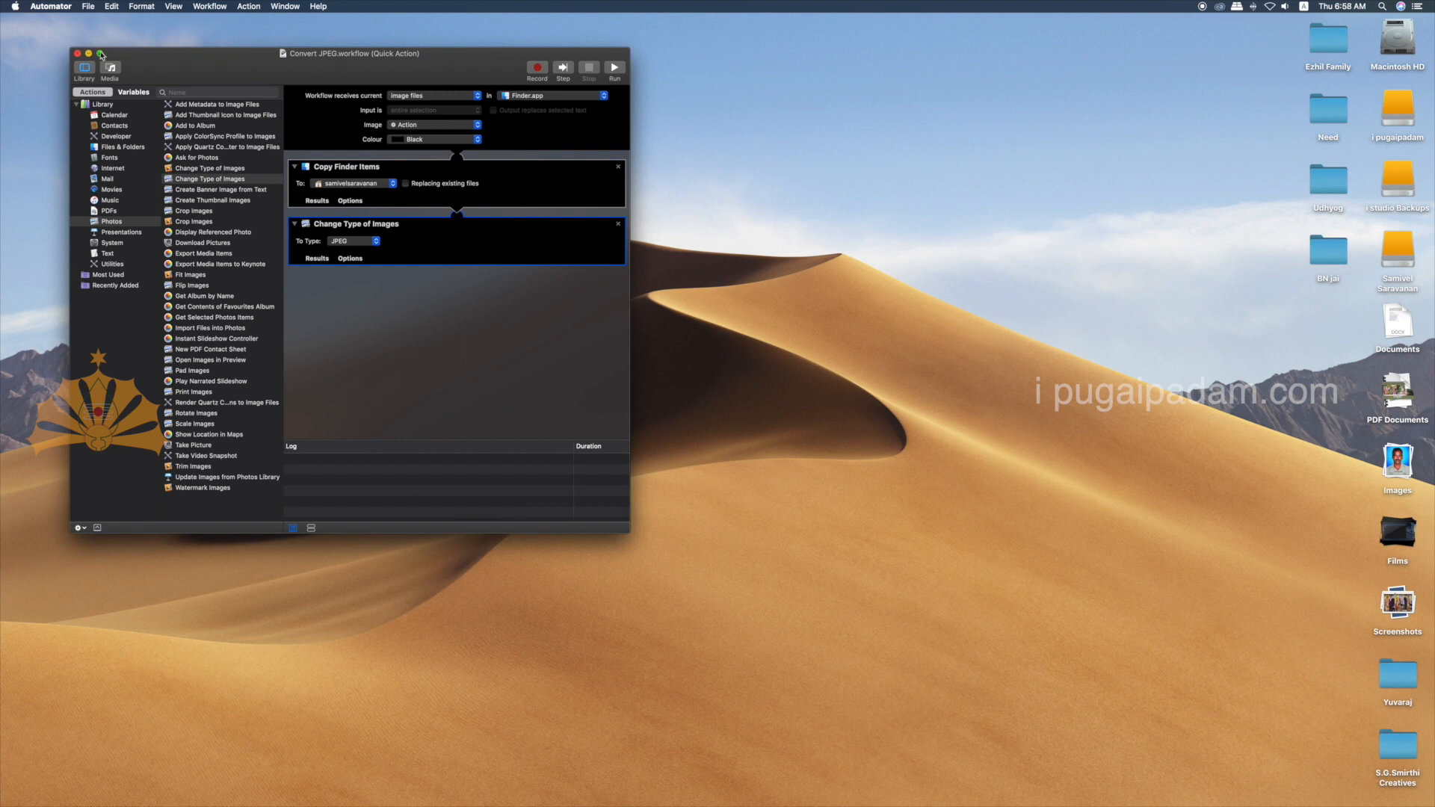
pyautogui.click(77, 54)
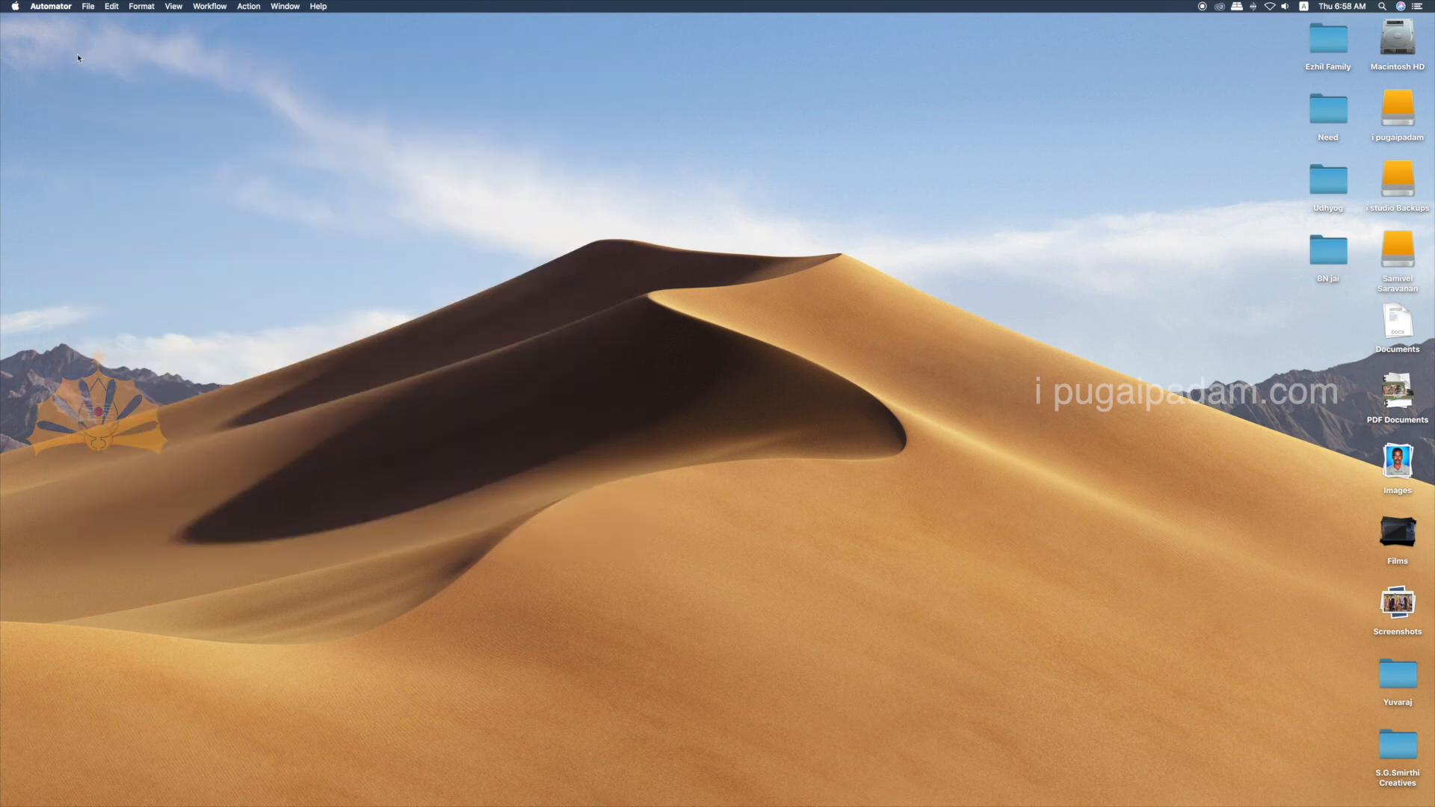
# Step: Switch to Finder and open the 12x36 folder inside the couple's March project folder on the i studio Backups drive
pyautogui.click(887, 109)
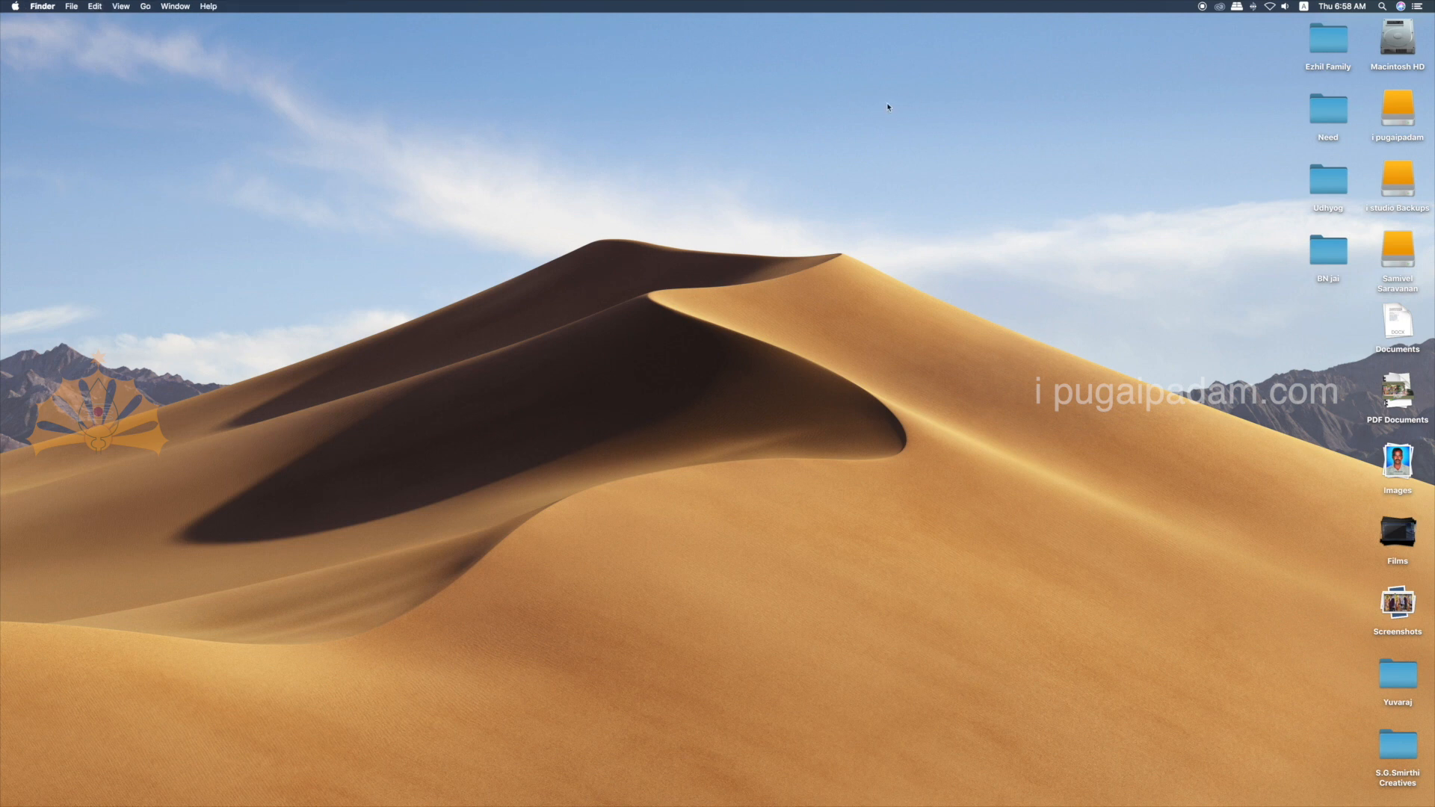
pyautogui.doubleClick(1402, 177)
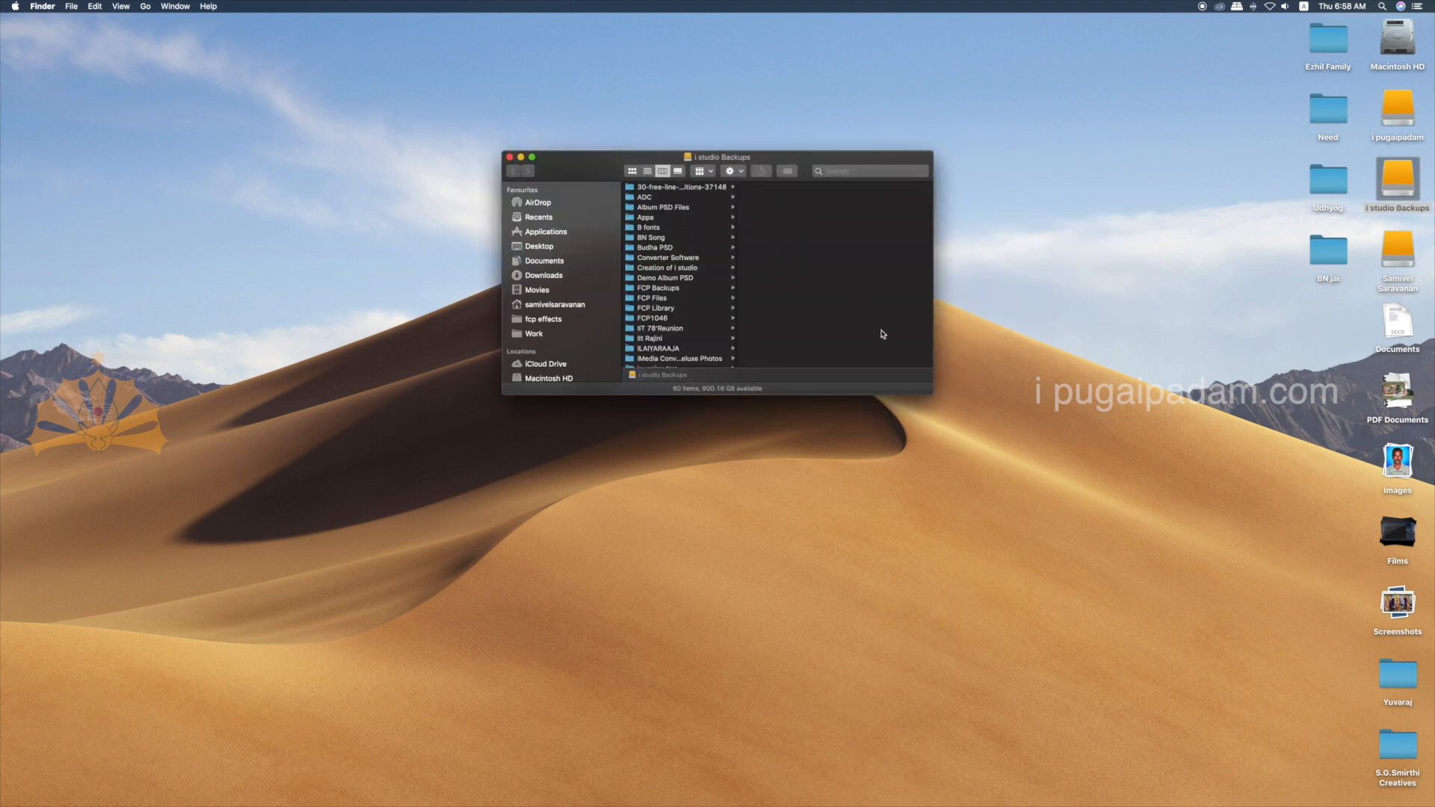
pyautogui.doubleClick(457, 267)
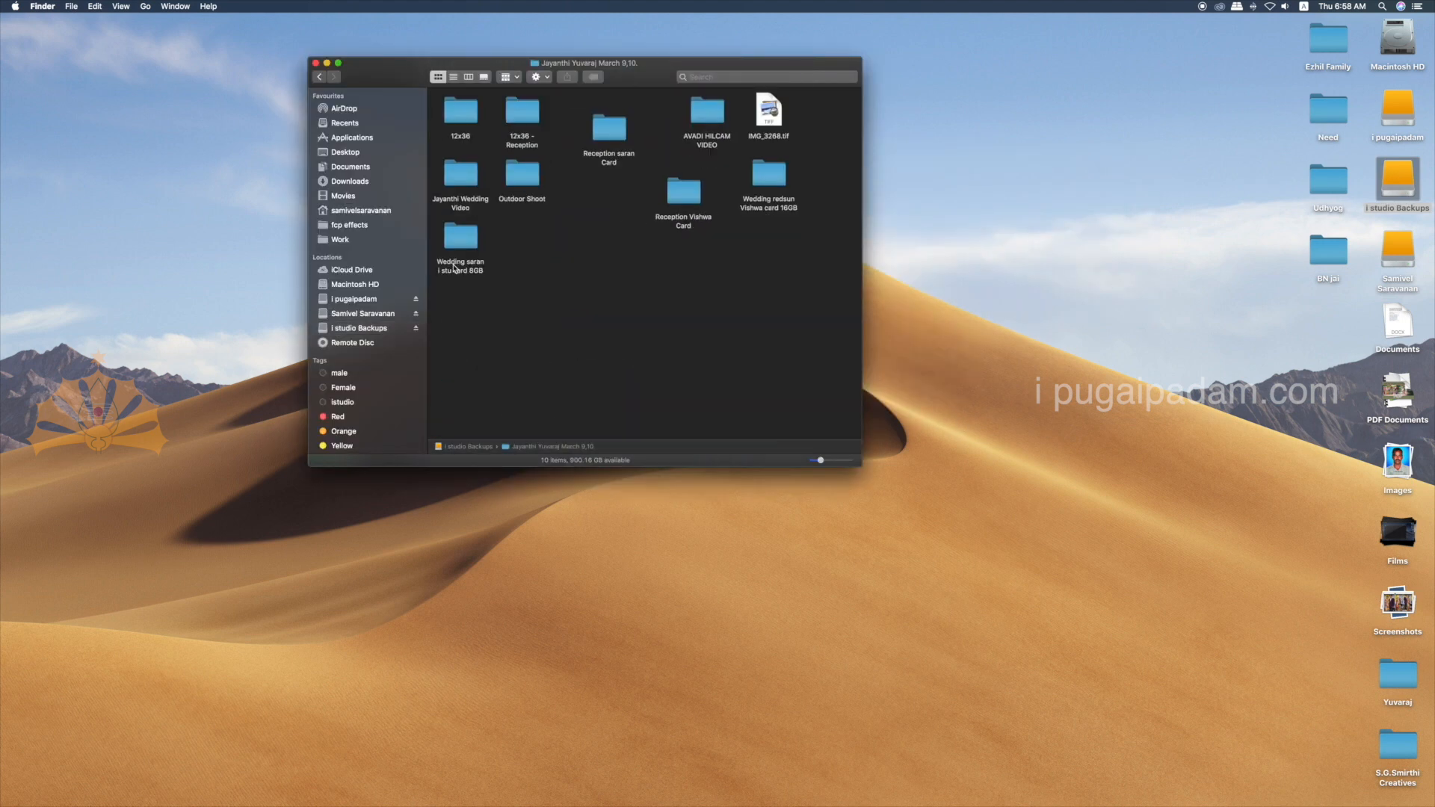
pyautogui.click(465, 112)
pyautogui.doubleClick(465, 112)
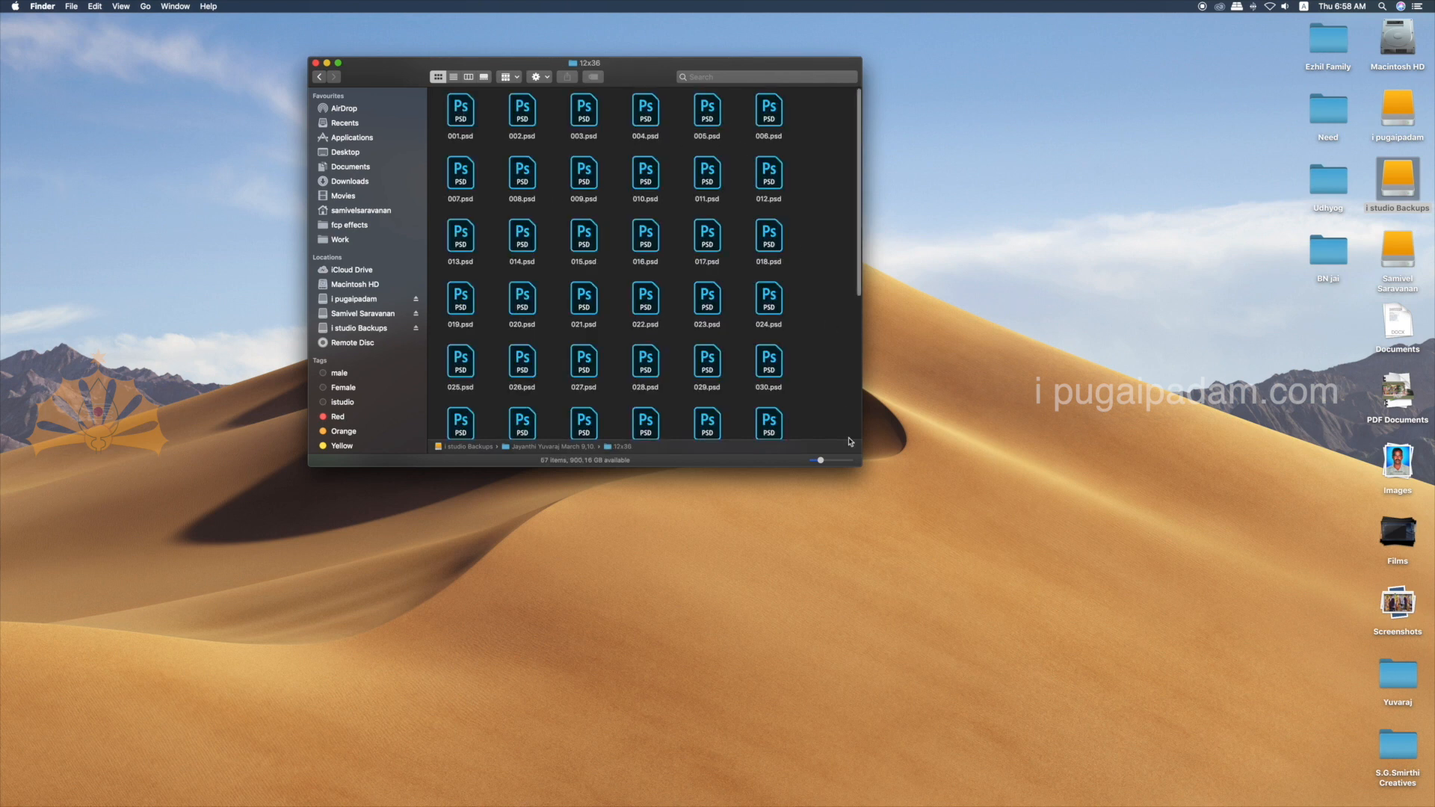
# Step: Enlarge the 12x36 folder window until all its files fit in view
pyautogui.moveTo(856, 462); pyautogui.dragTo(1075, 764)
pyautogui.click(931, 630)
pyautogui.scroll(1, 912, 379)
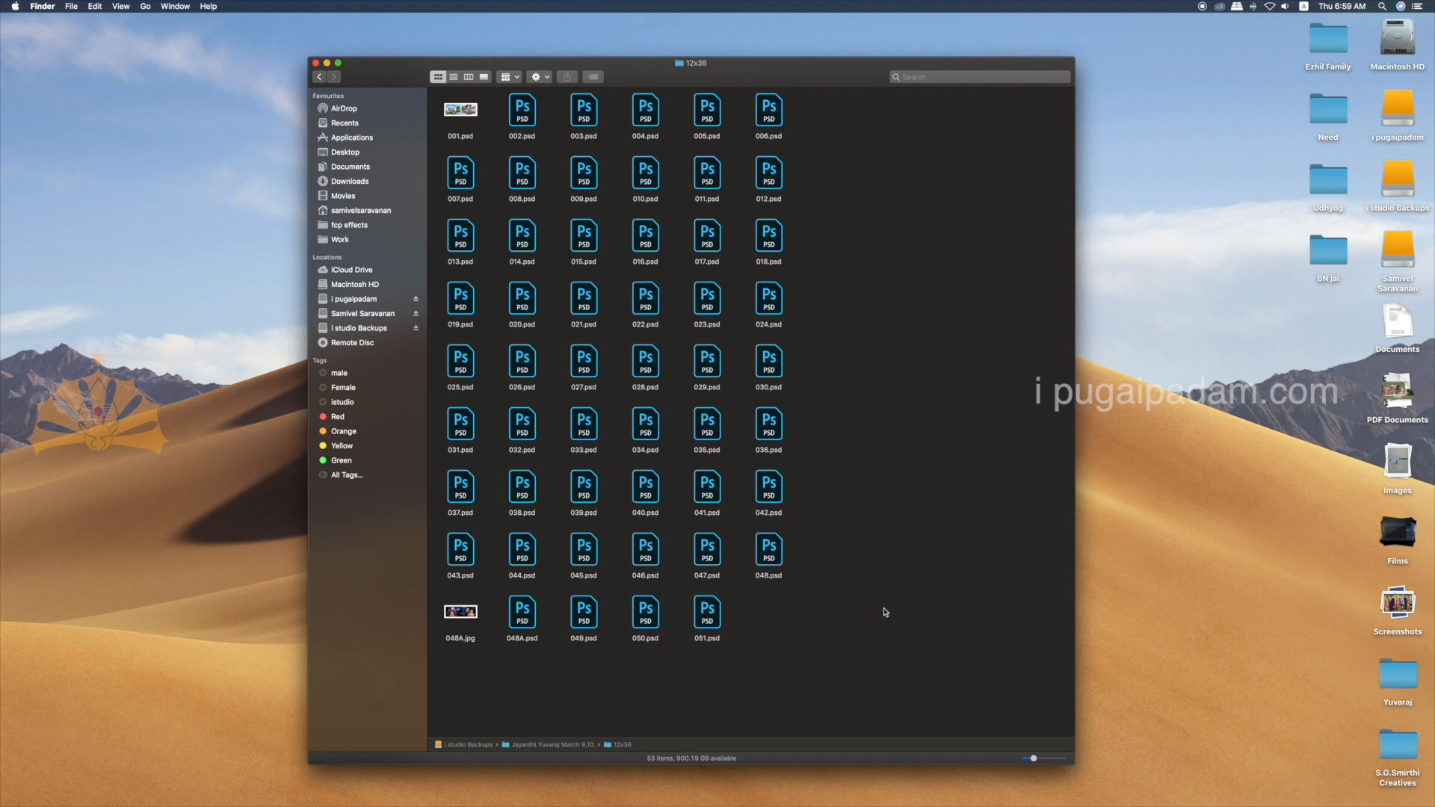
# Step: Select all files in the 12x36 folder except 048A.jpg and run the Convert JPEG service on them
pyautogui.press('cmd+a')
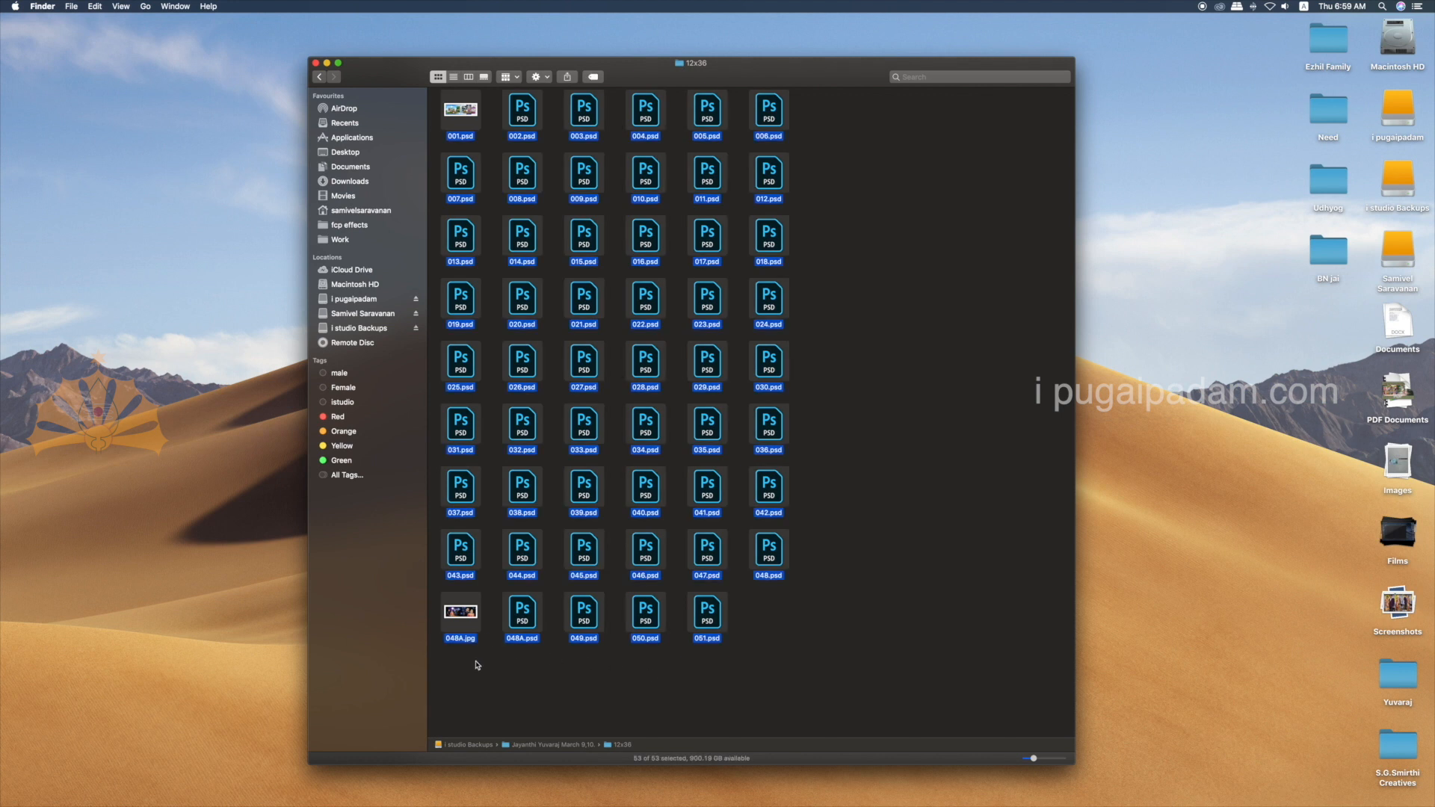
pyautogui.keyDown('super'); pyautogui.click(468, 612); pyautogui.keyUp('super')
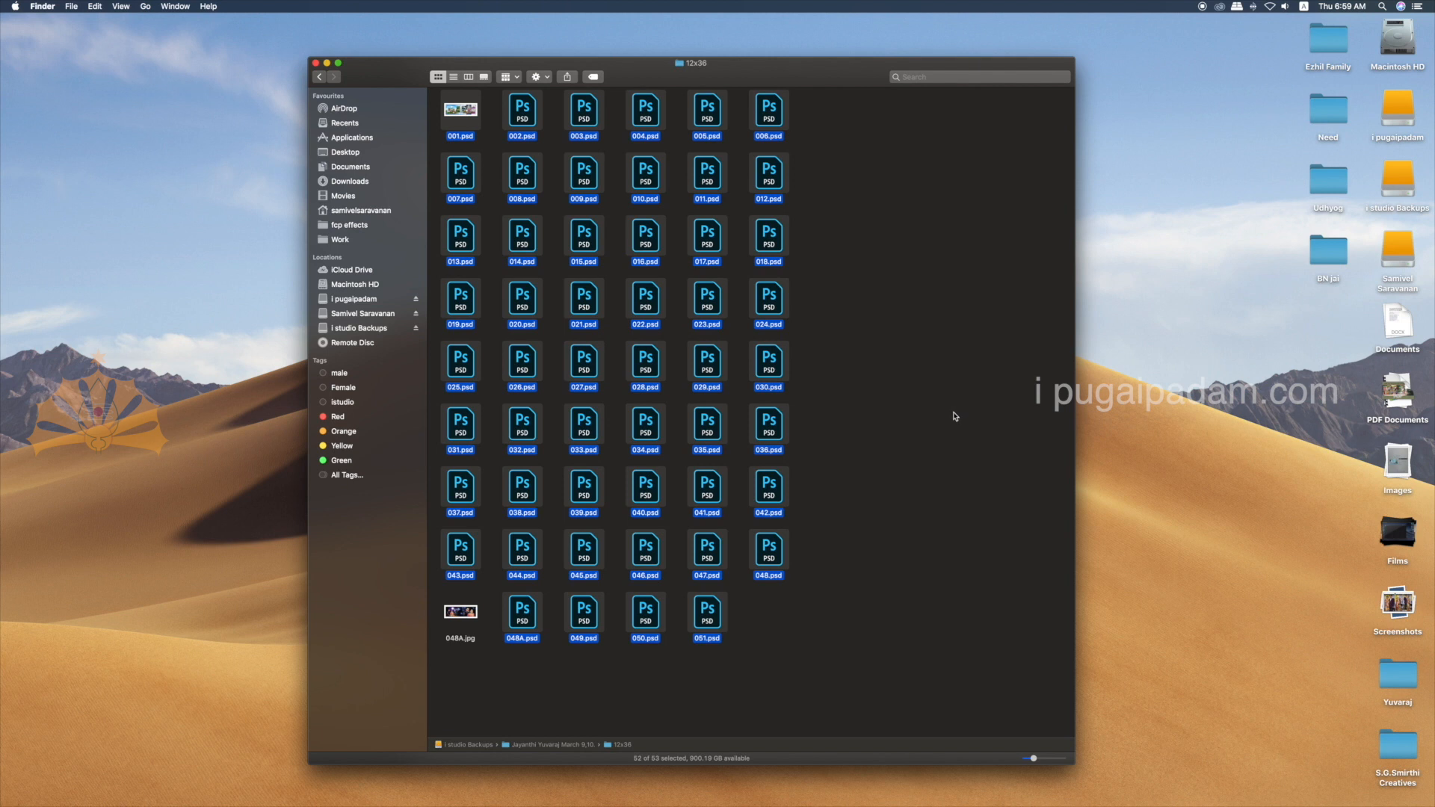
pyautogui.rightClick(769, 362)
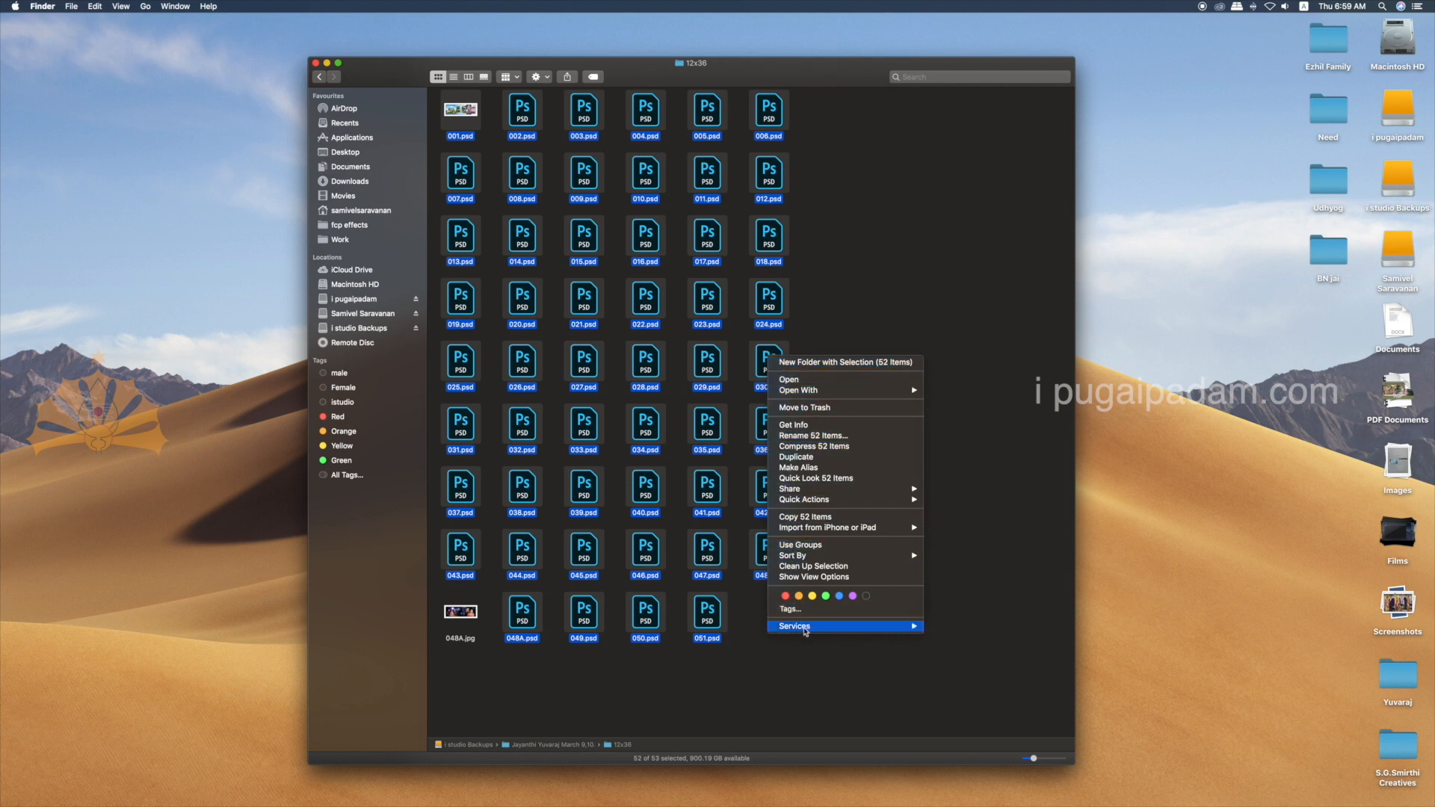
pyautogui.moveTo(808, 632)
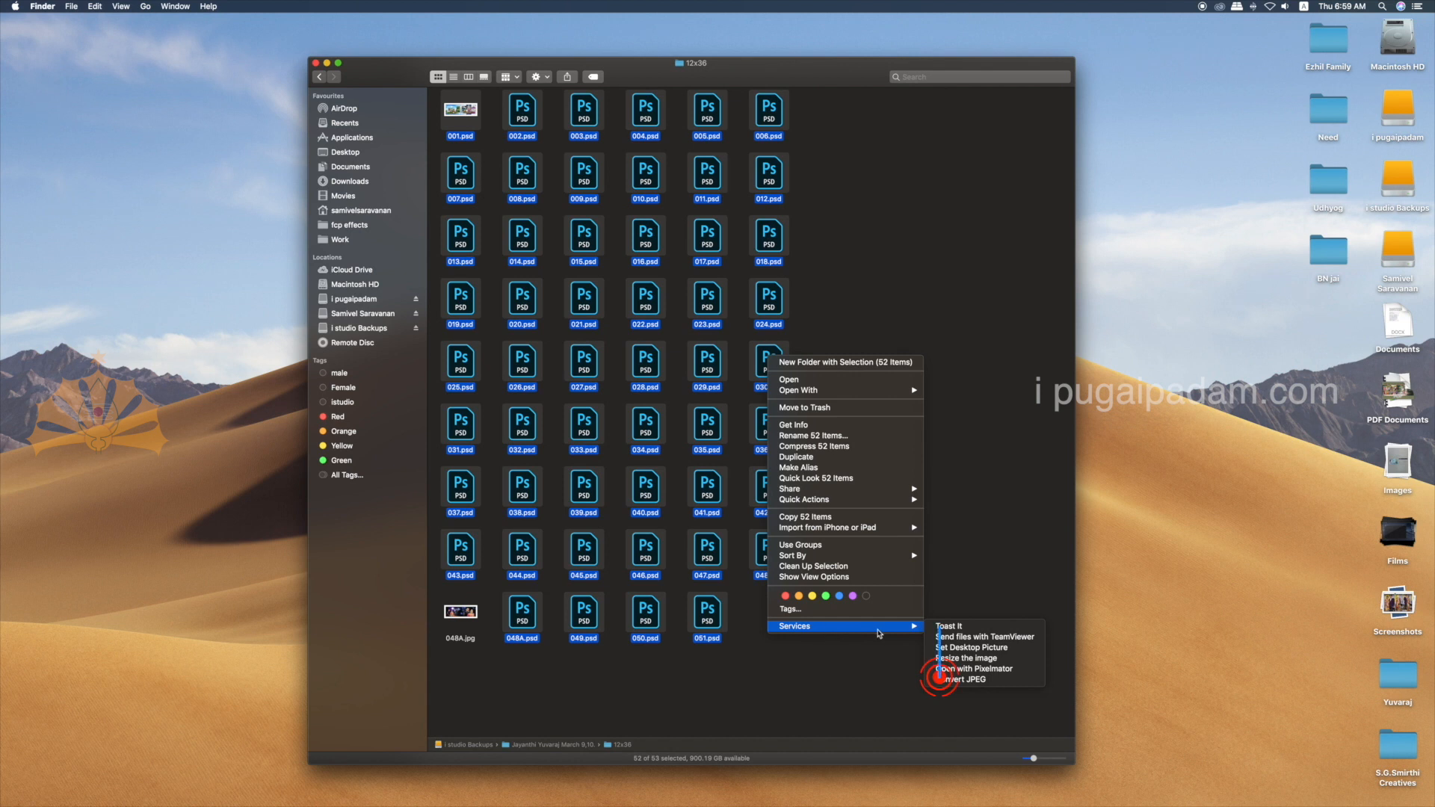
pyautogui.click(976, 681)
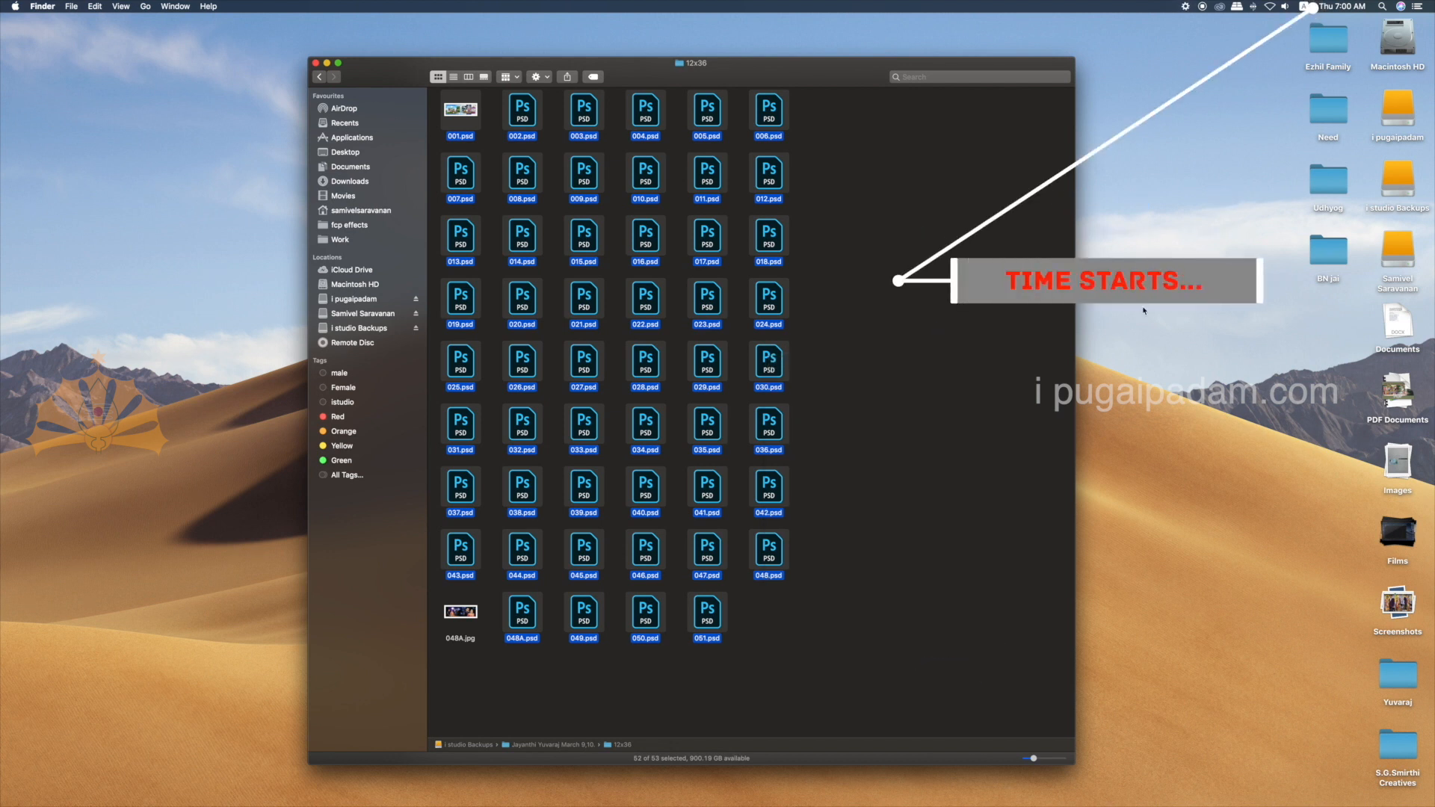
pyautogui.click(1345, 9)
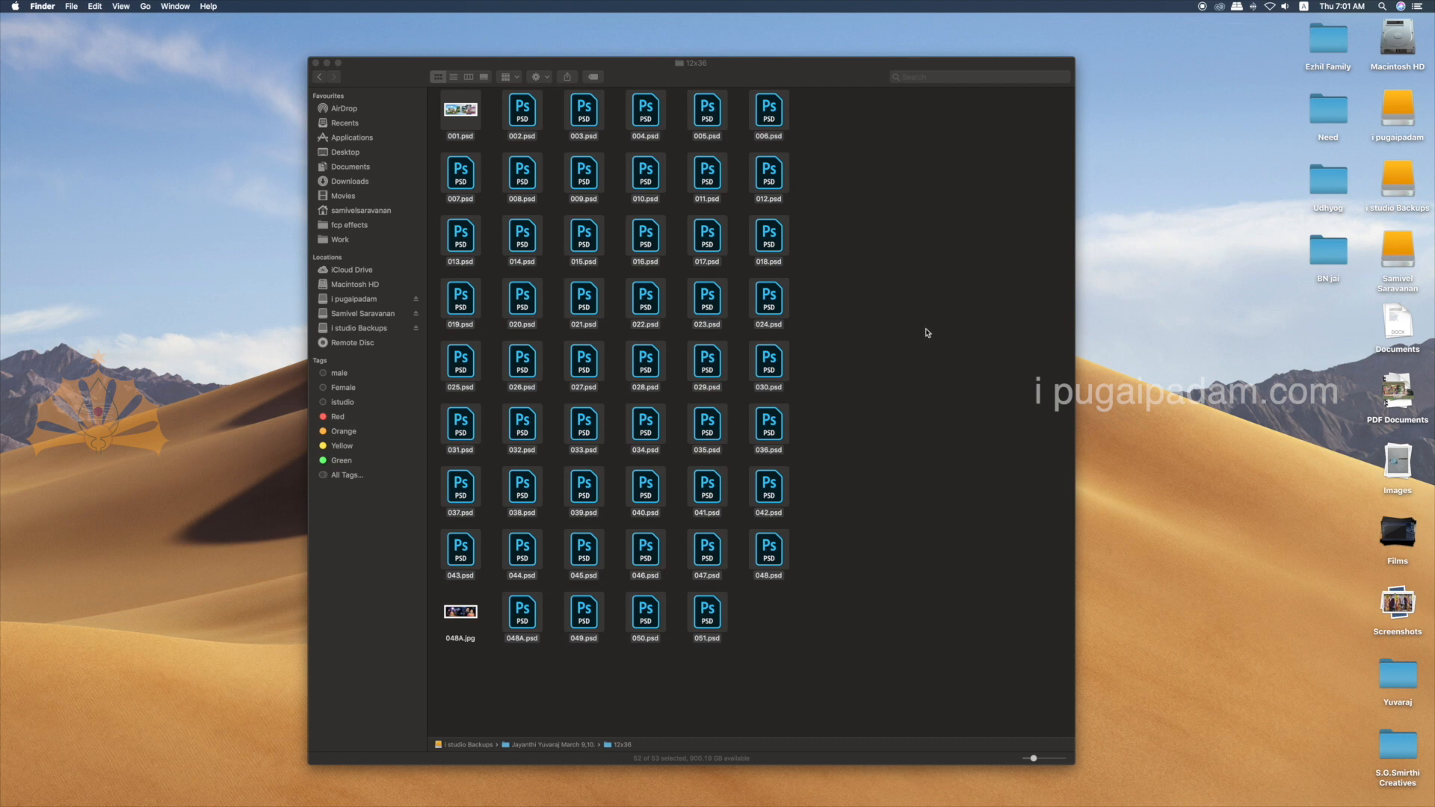
# Step: Open Macintosh HD in a separate Finder window, move it over the 12x36 window and go to the user's home folder
pyautogui.click(845, 79)
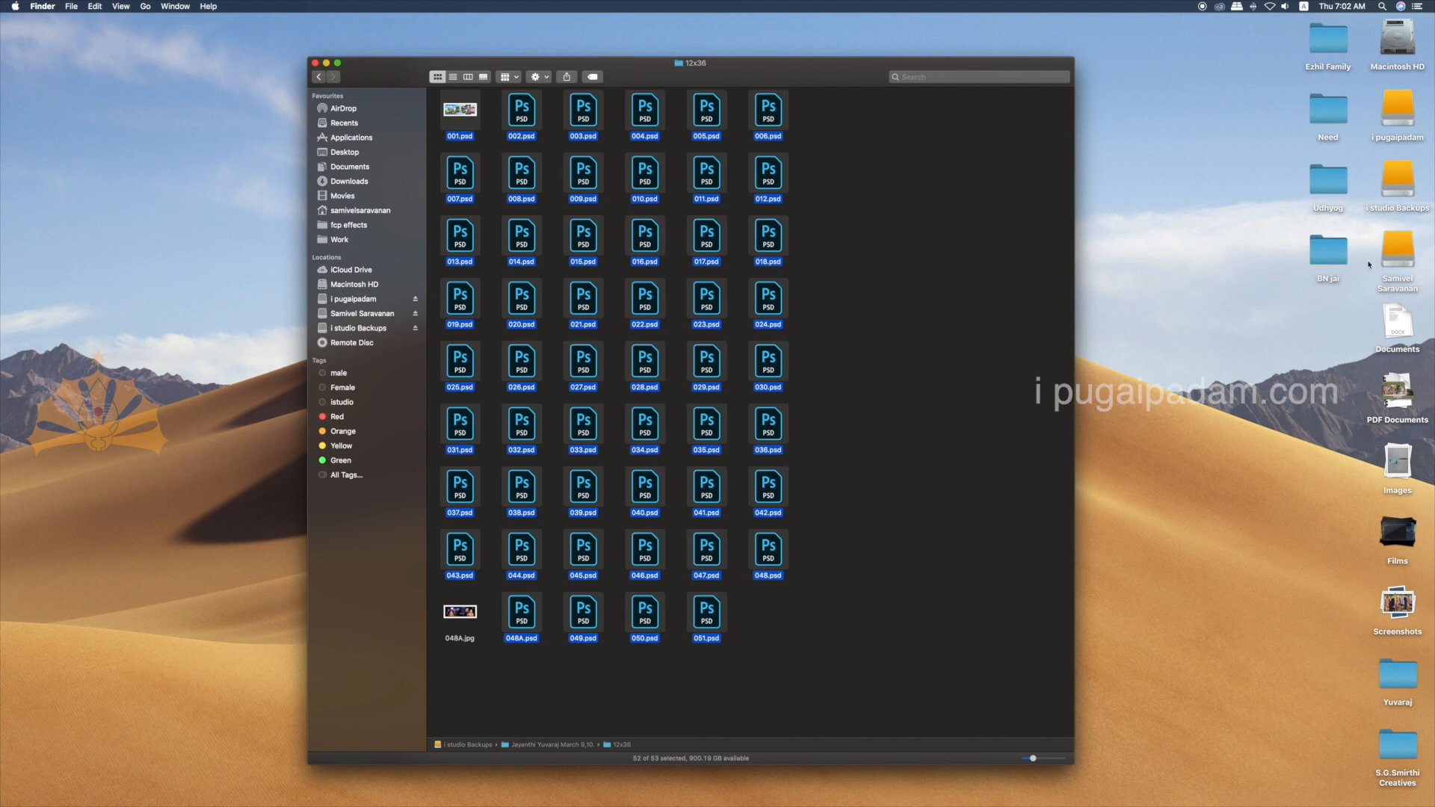
pyautogui.doubleClick(1398, 39)
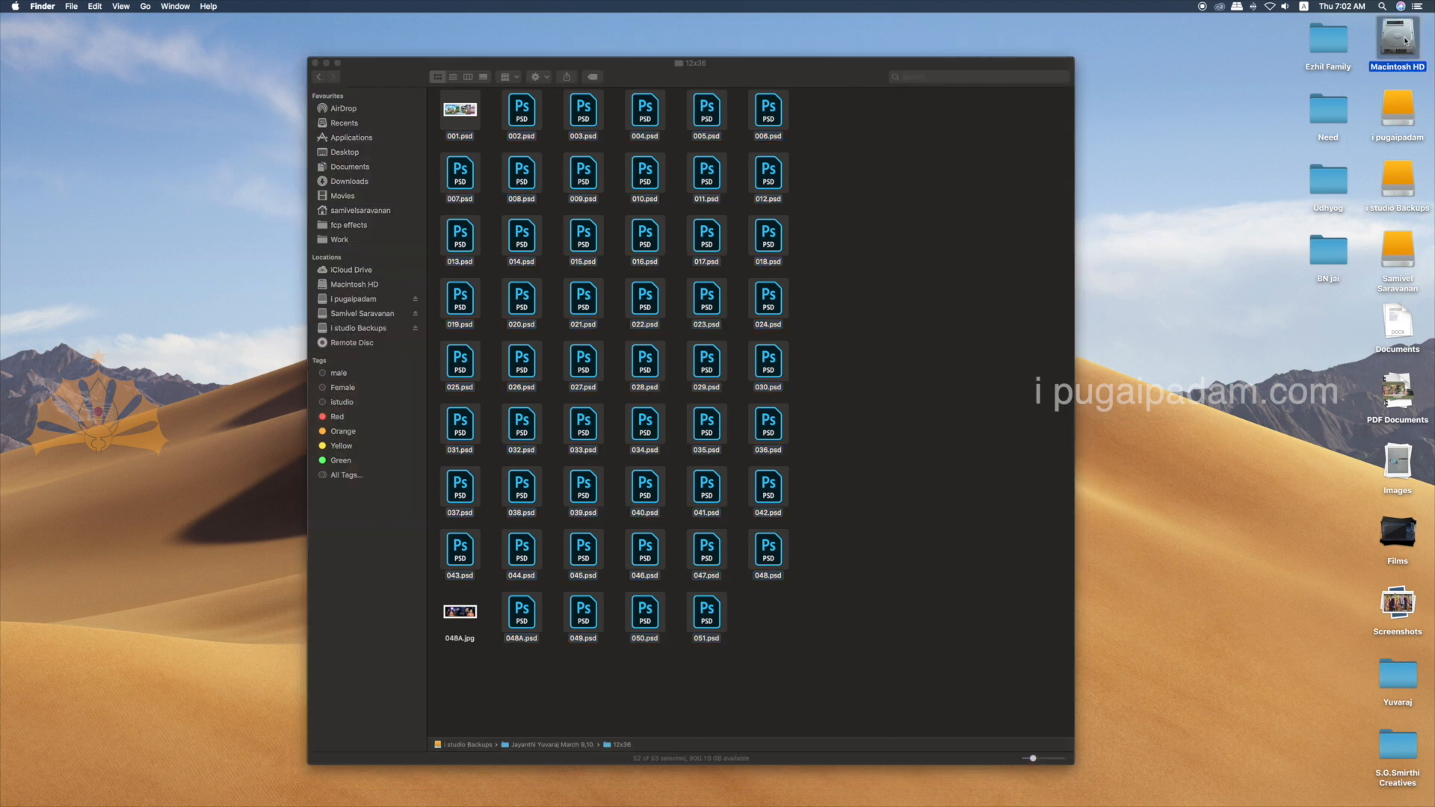
pyautogui.moveTo(1157, 515); pyautogui.dragTo(928, 171)
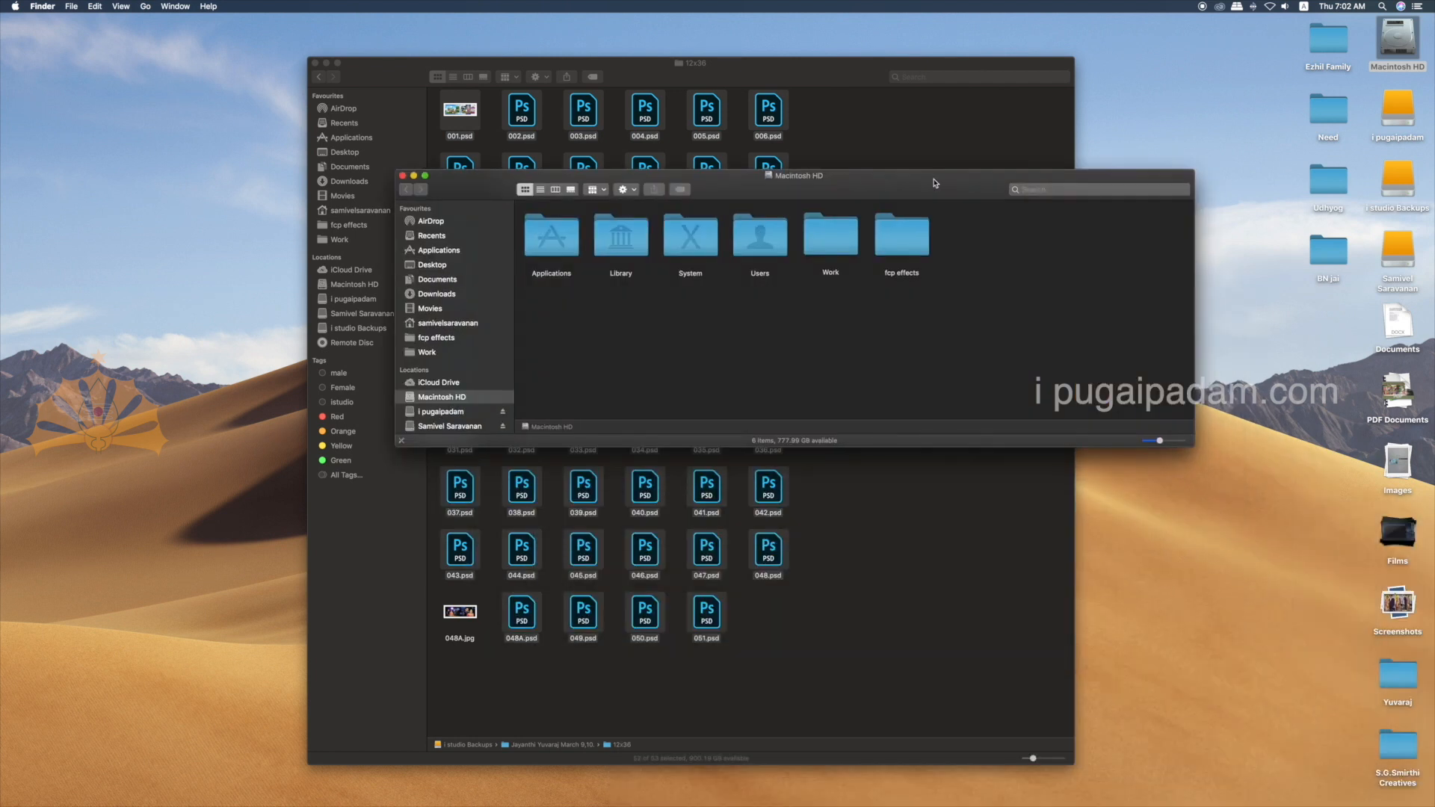
pyautogui.click(449, 323)
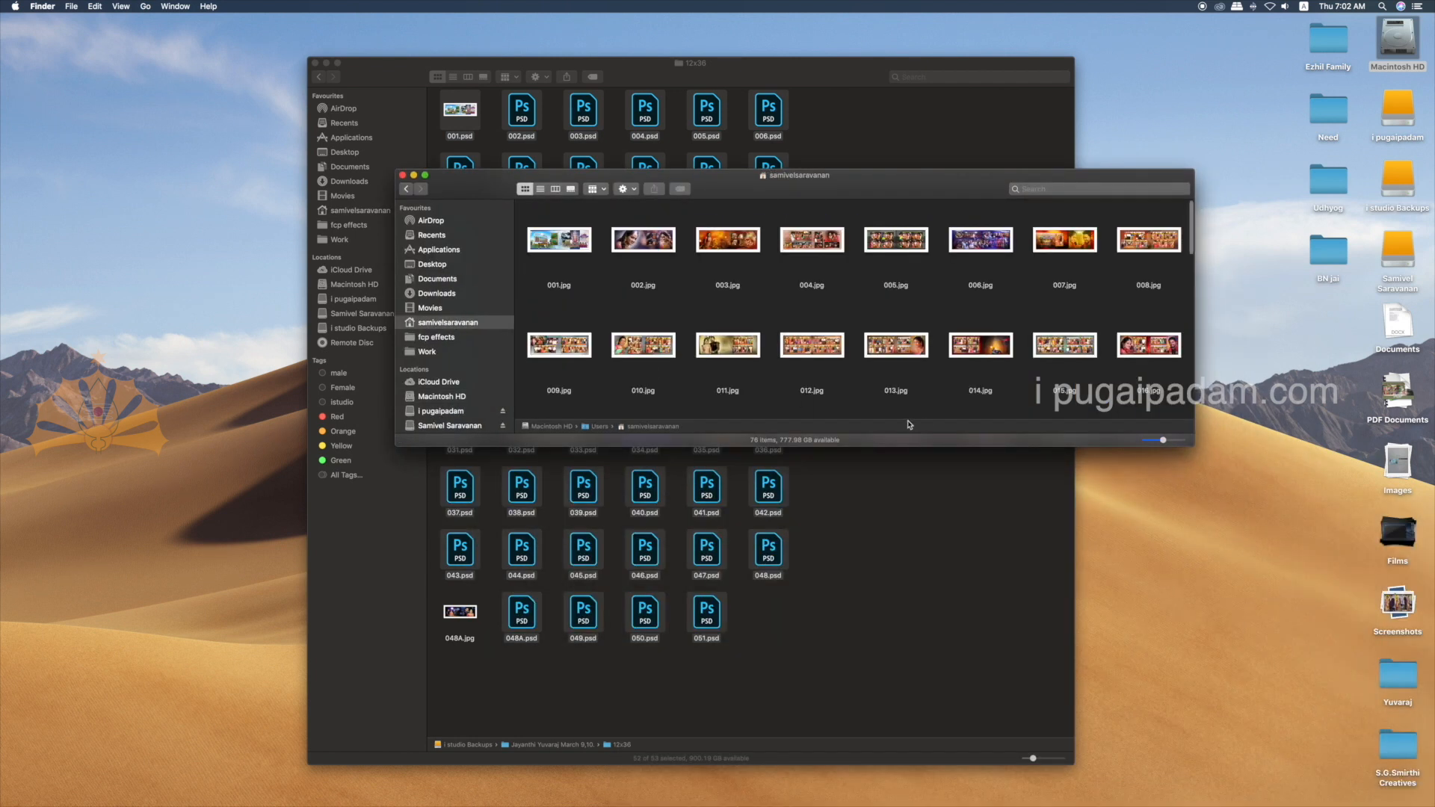
# Step: Enlarge and reposition the home folder window and look through the converted JPG files
pyautogui.doubleClick(1065, 447)
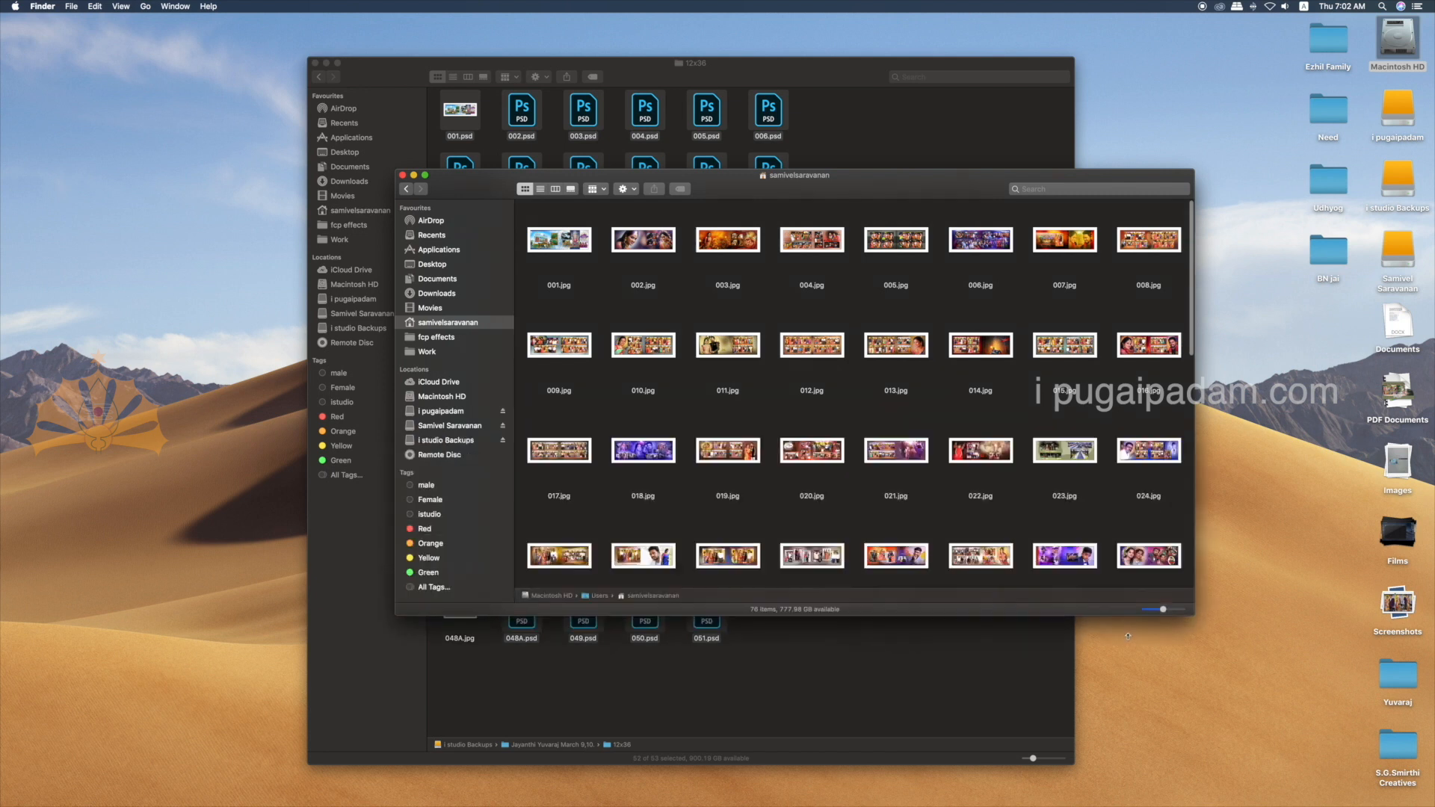
pyautogui.moveTo(877, 187); pyautogui.dragTo(840, 46)
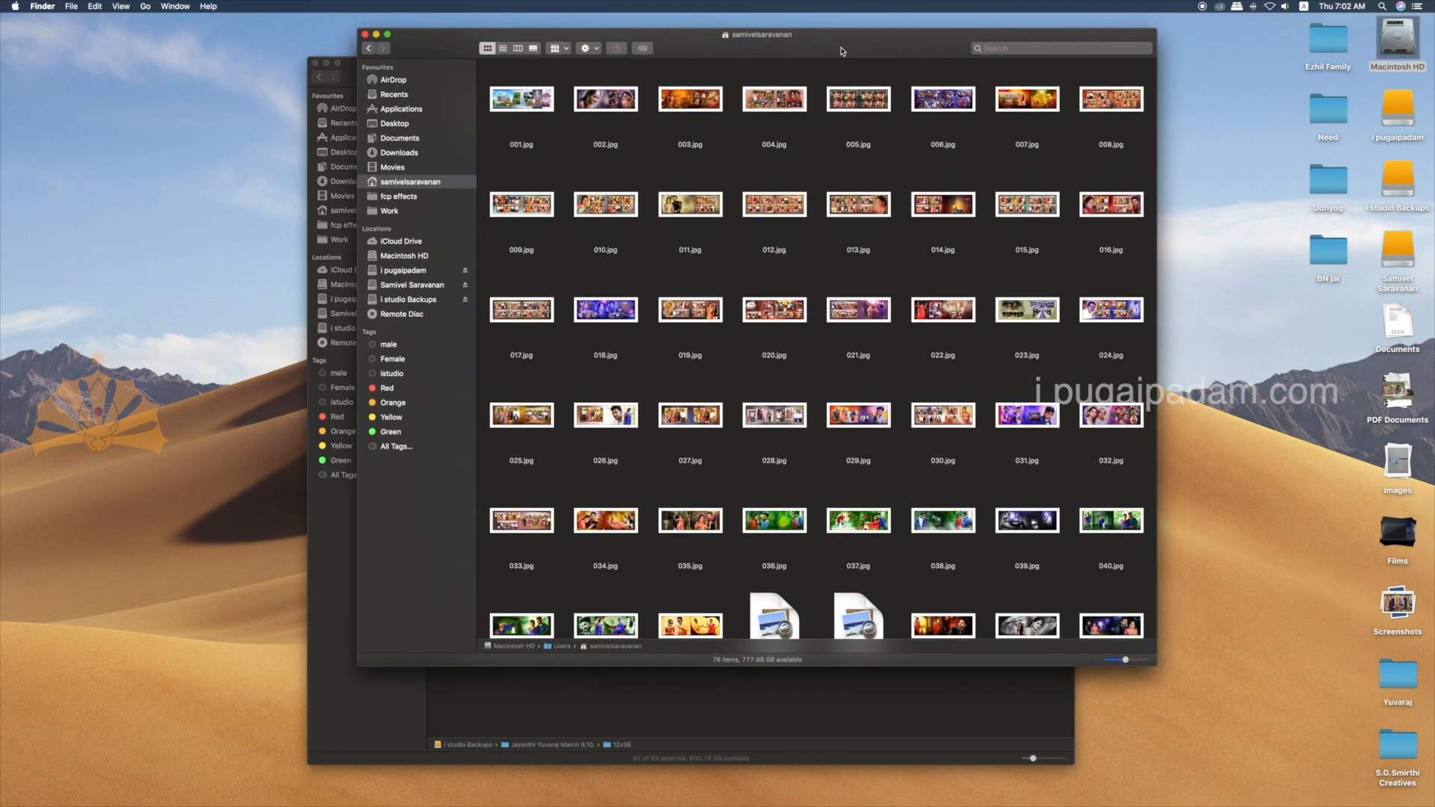
pyautogui.scroll(-5, 919, 310)
pyautogui.scroll(-3, 902, 295)
pyautogui.scroll(10, 902, 295)
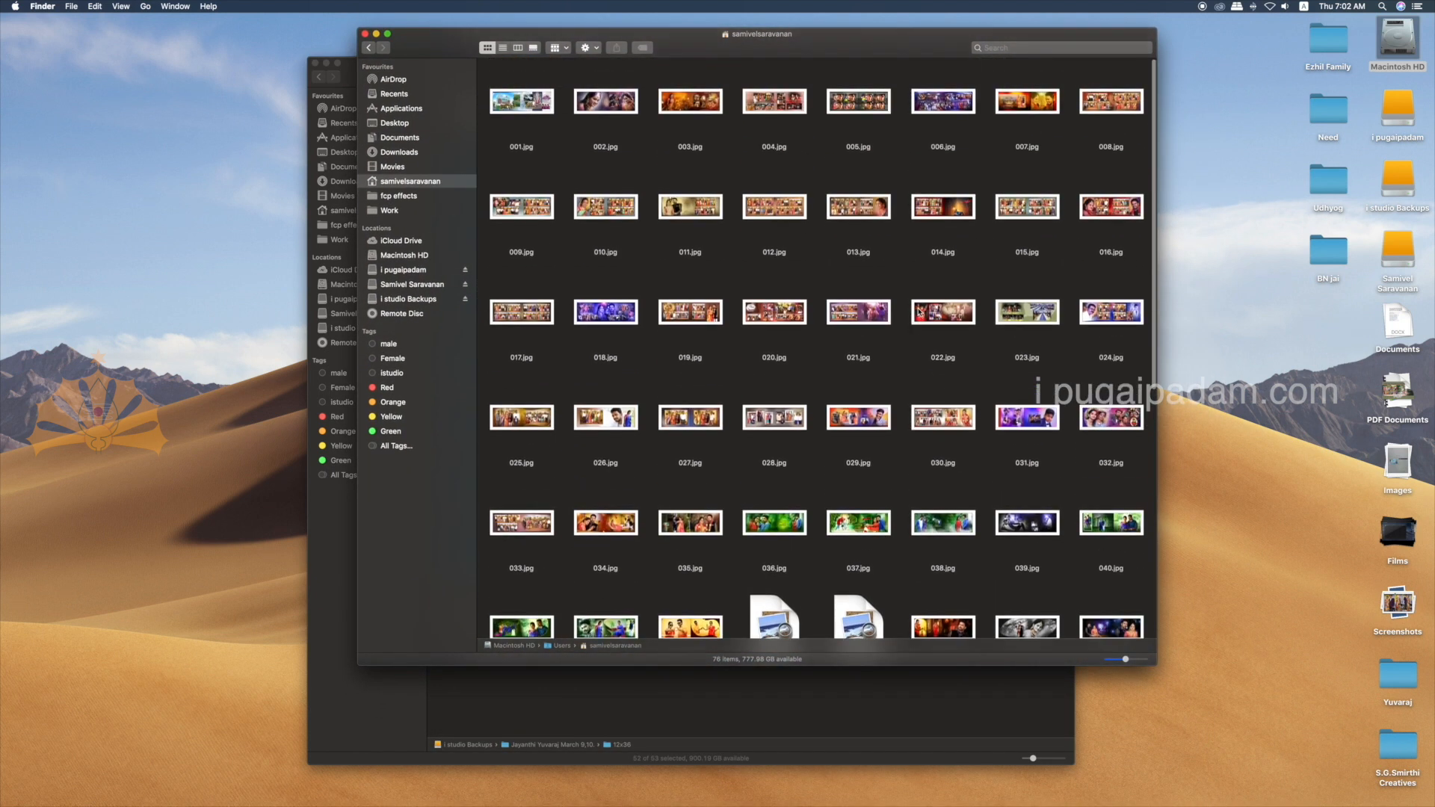
pyautogui.scroll(2, 889, 230)
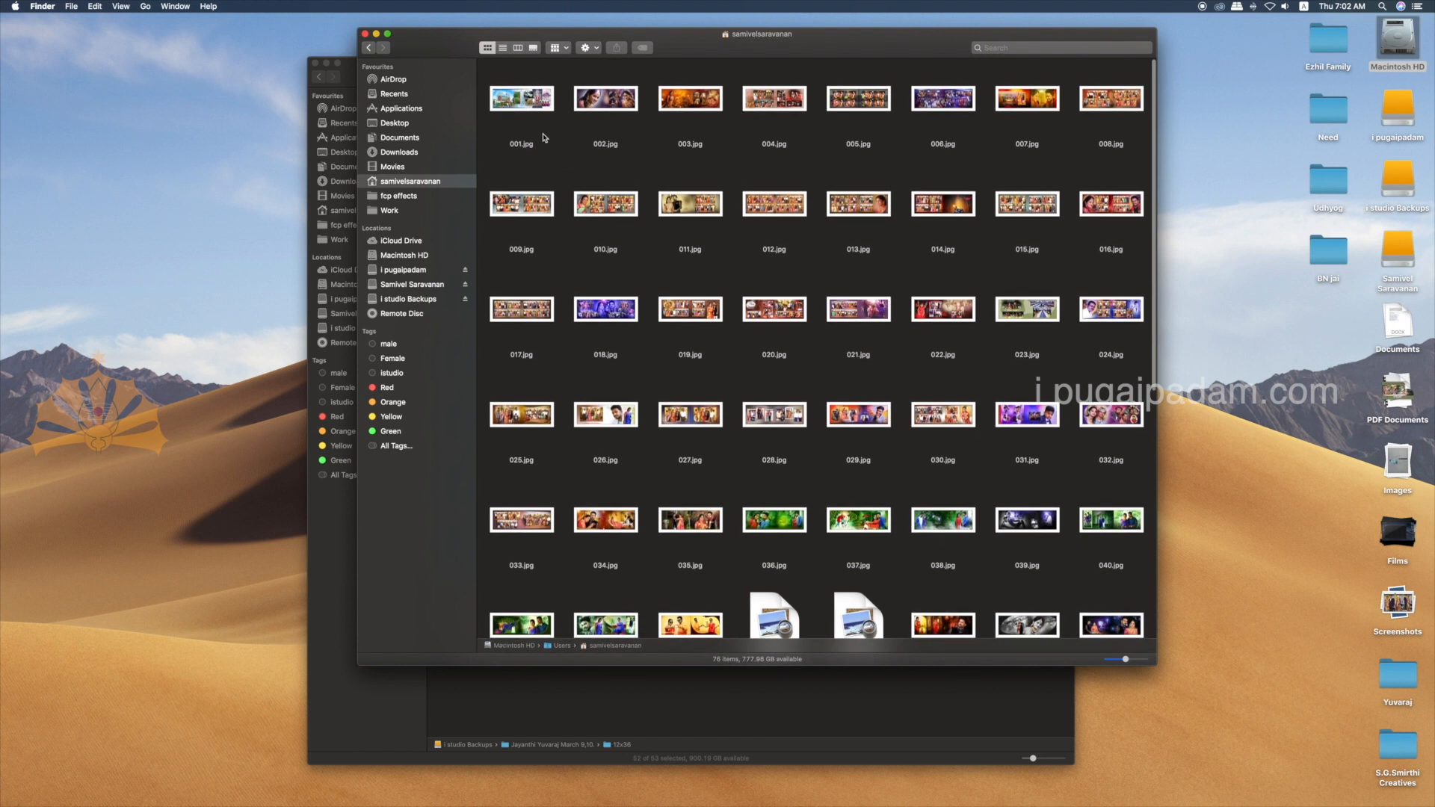
# Step: Select the images 001.jpg to 051.jpg in the home folder, including 048A.jpg, and copy them
pyautogui.moveTo(490, 78); pyautogui.dragTo(1143, 559)
pyautogui.scroll(-5, 983, 457)
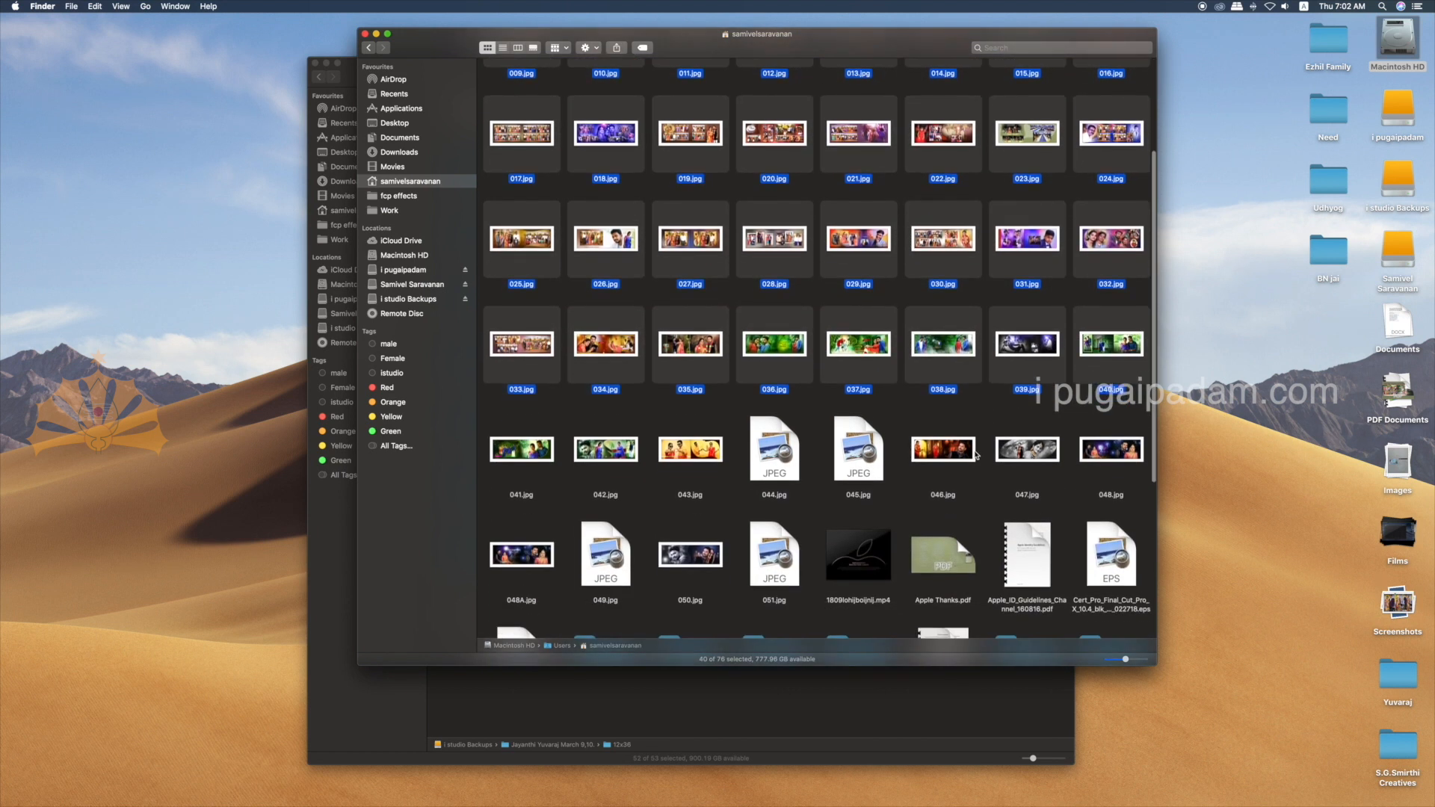
pyautogui.keyDown('super'); pyautogui.click(539, 453); pyautogui.keyUp('super')
pyautogui.keyDown('super'); pyautogui.click(623, 455); pyautogui.keyUp('super')
pyautogui.keyDown('super'); pyautogui.click(691, 452); pyautogui.keyUp('super')
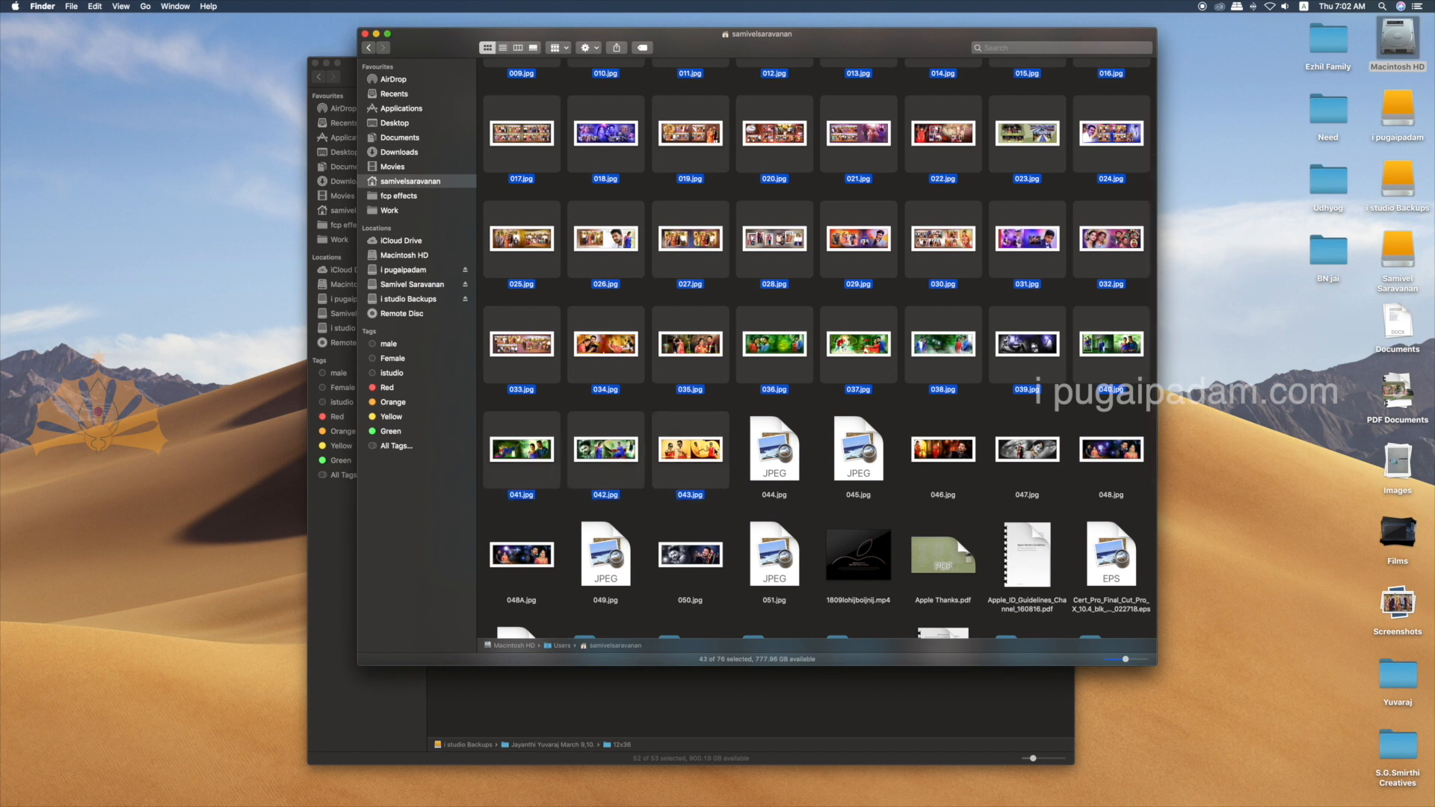
pyautogui.keyDown('super'); pyautogui.click(945, 453); pyautogui.keyUp('super')
pyautogui.keyDown('super'); pyautogui.click(1009, 454); pyautogui.keyUp('super')
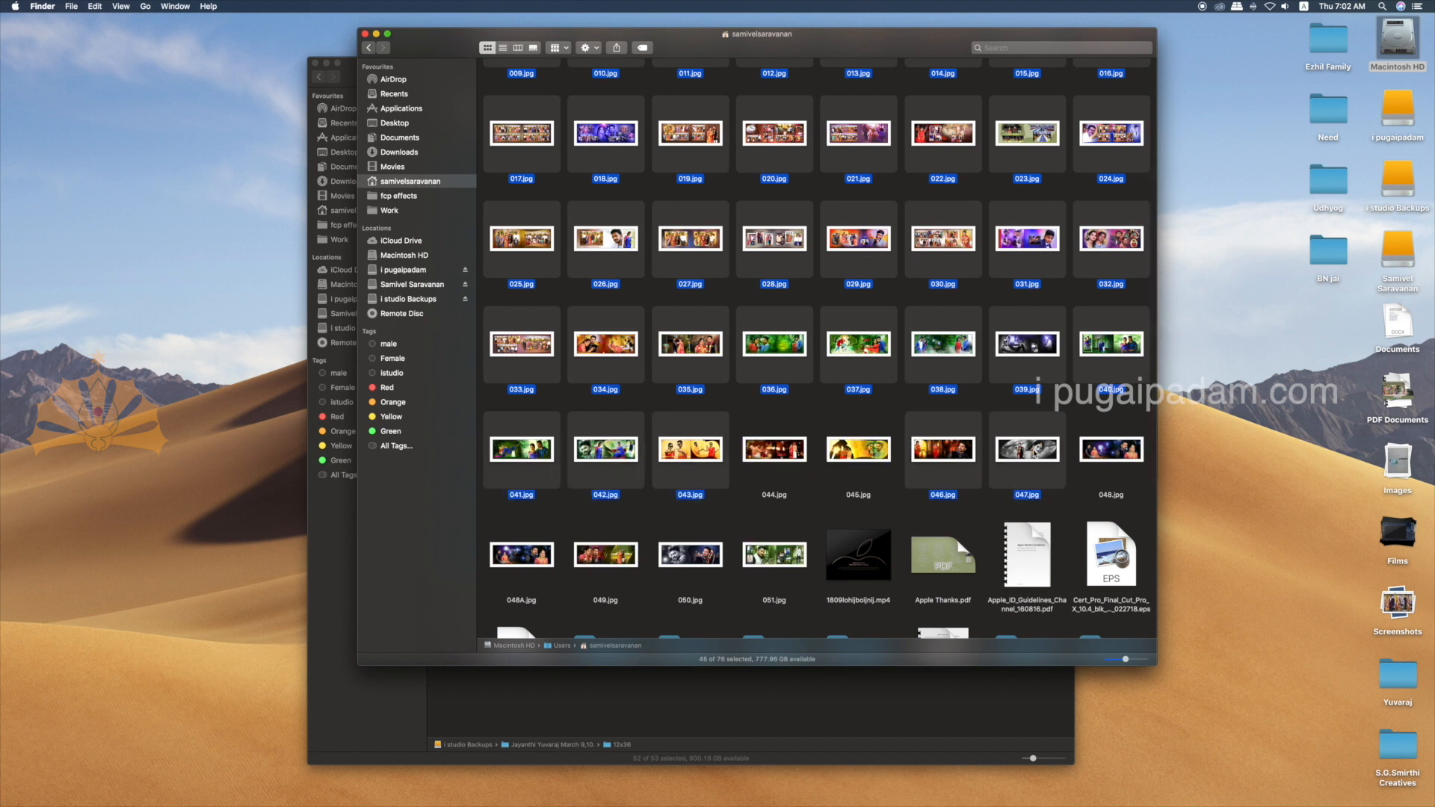
pyautogui.keyDown('super'); pyautogui.click(1085, 454); pyautogui.keyUp('super')
pyautogui.keyDown('super'); pyautogui.click(872, 455); pyautogui.keyUp('super')
pyautogui.keyDown('super'); pyautogui.click(782, 452); pyautogui.keyUp('super')
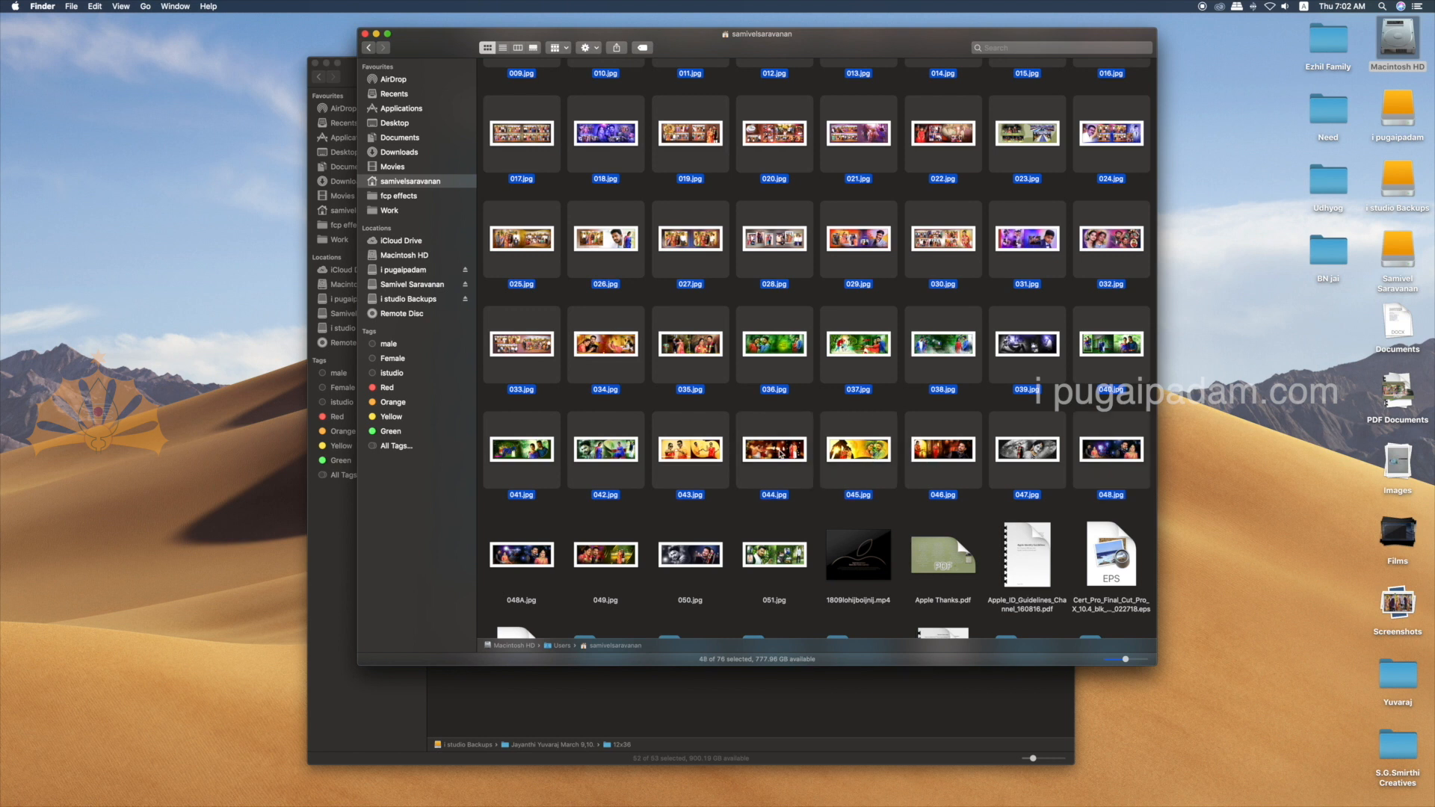
pyautogui.moveTo(492, 531); pyautogui.dragTo(795, 573)
pyautogui.scroll(-5, 794, 573)
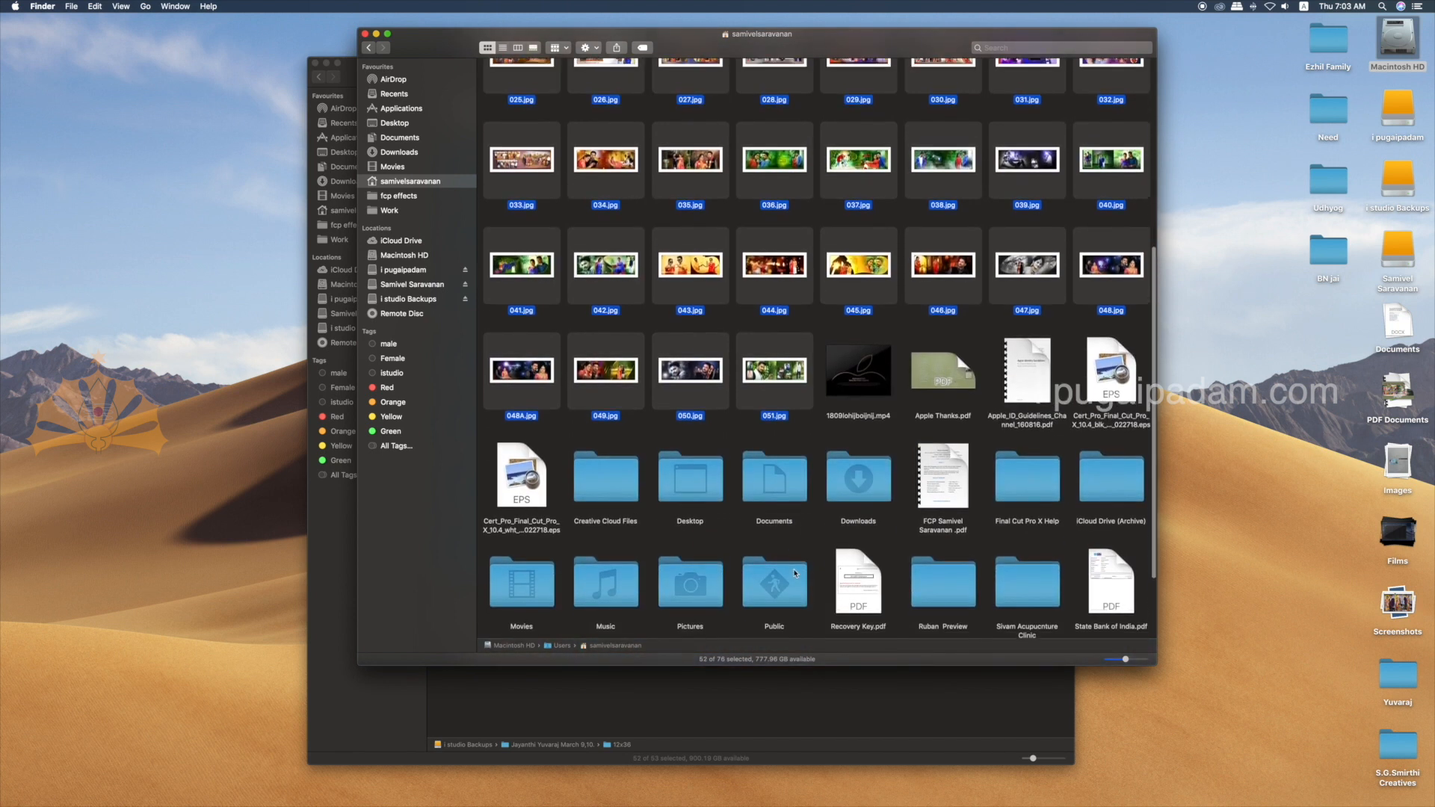
pyautogui.scroll(2, 794, 573)
pyautogui.scroll(8, 795, 573)
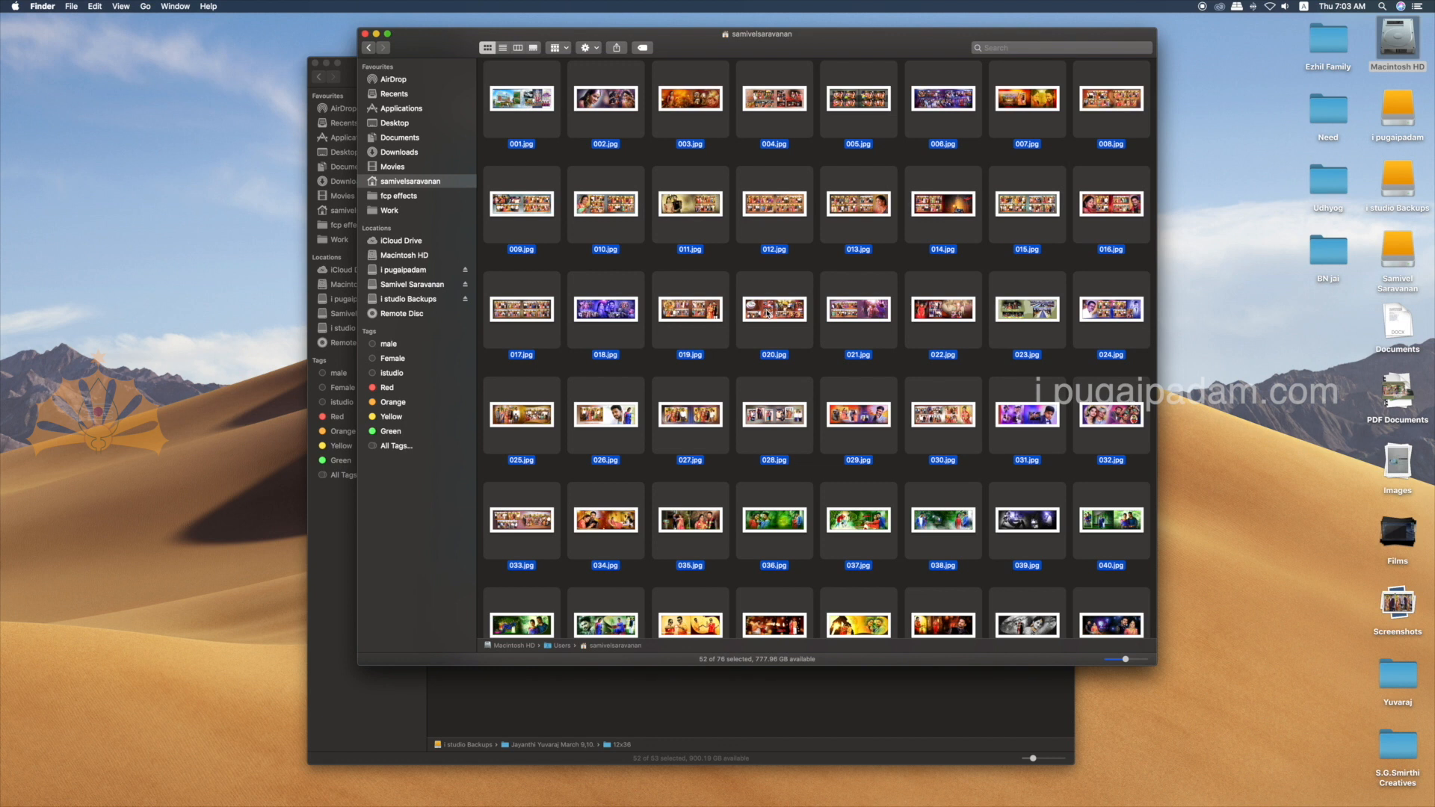
pyautogui.rightClick(767, 312)
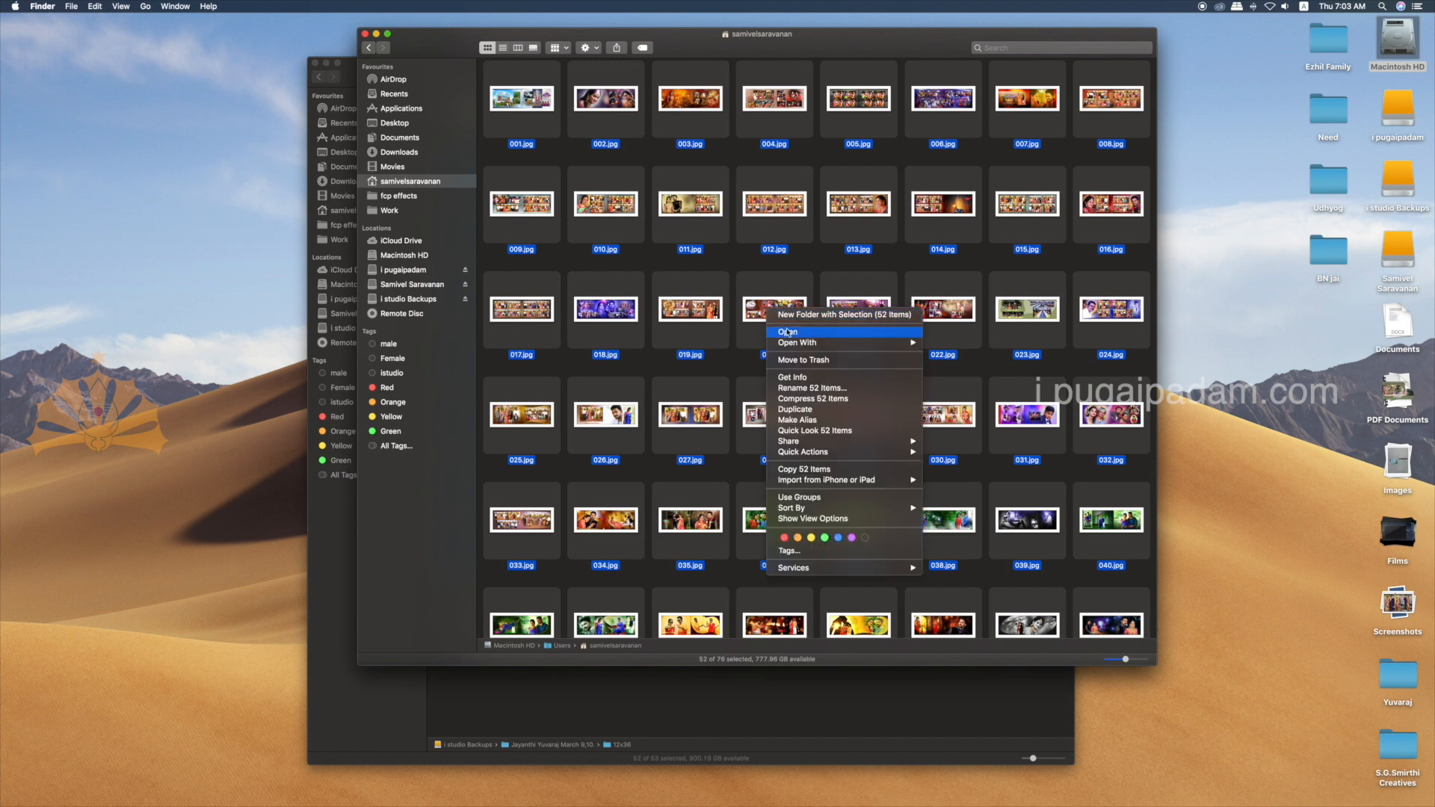
pyautogui.click(795, 471)
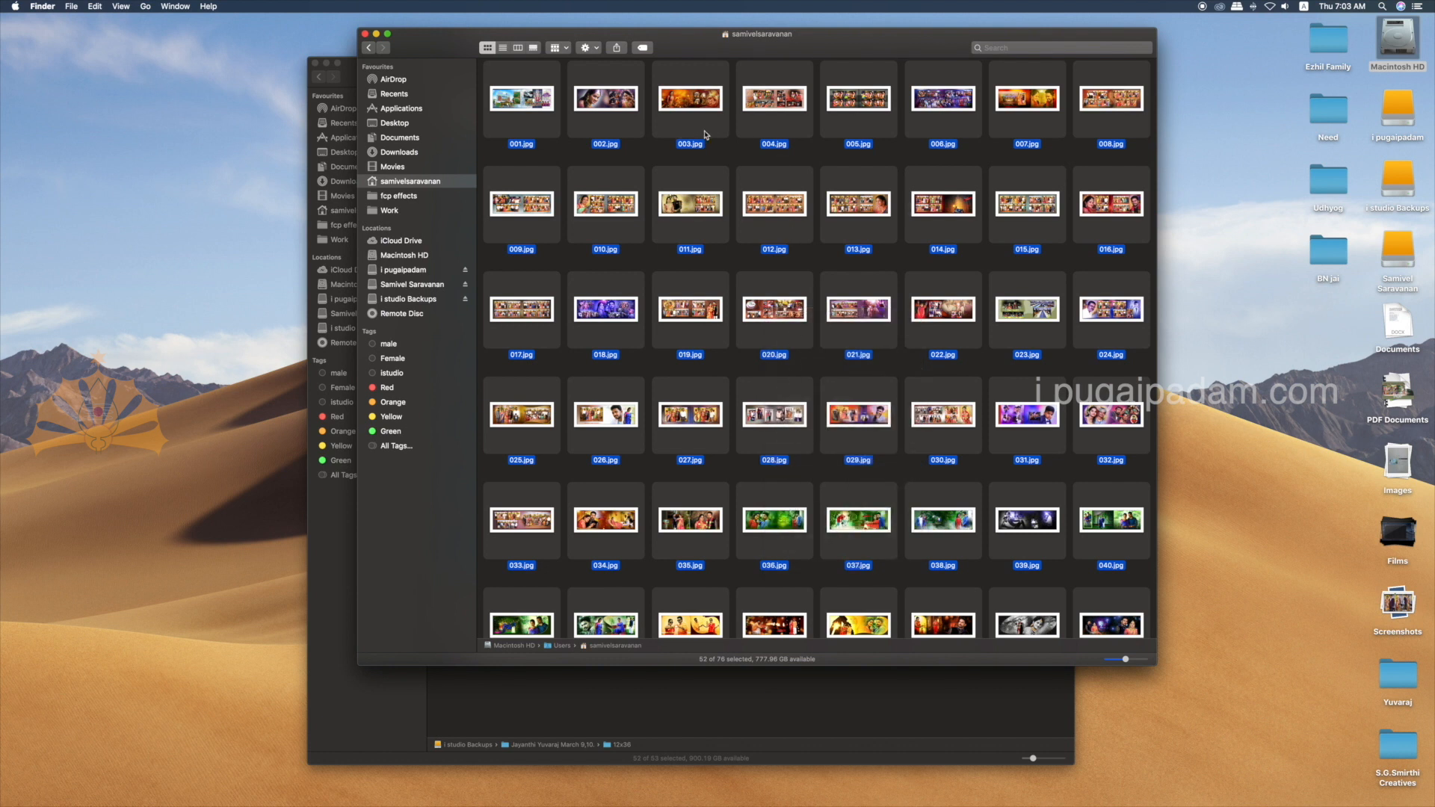
# Step: Create a new folder in the home folder and name it with the client's first name followed by "Album"
pyautogui.rightClick(736, 154)
pyautogui.click(762, 158)
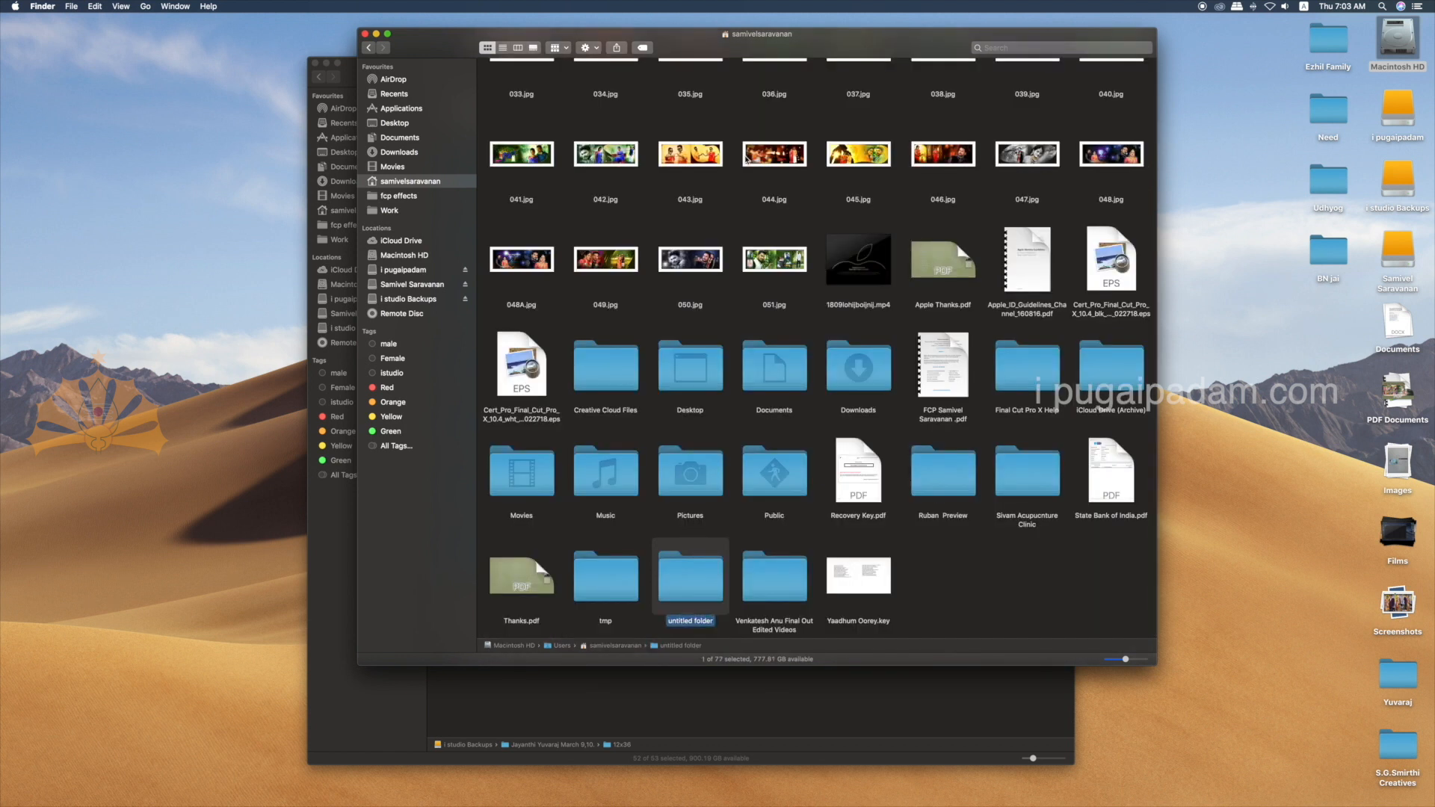
pyautogui.write('Jayanthi Album')
pyautogui.press('Return')
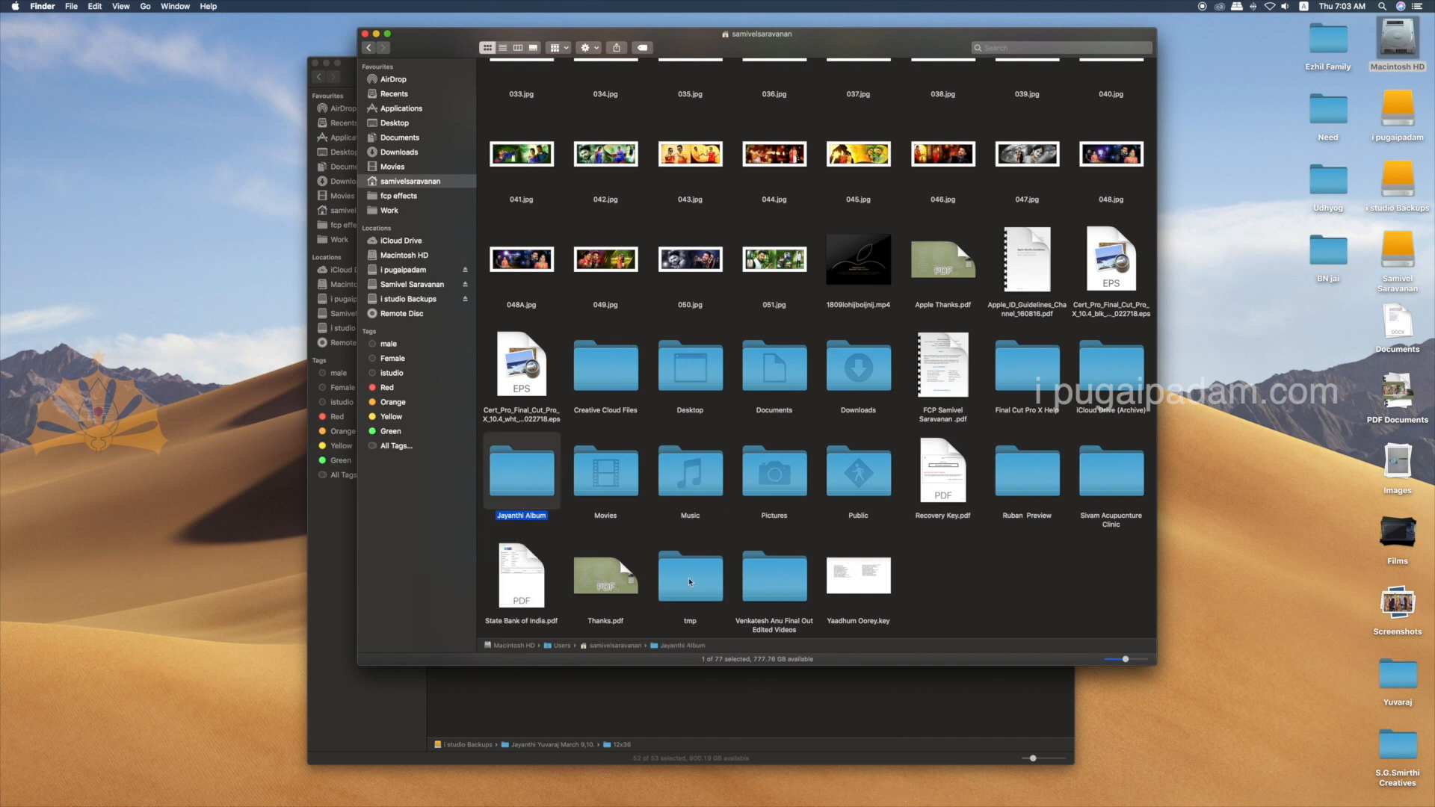
# Step: Open the new album folder and paste the copied JPG images into it
pyautogui.doubleClick(537, 481)
pyautogui.rightClick(635, 244)
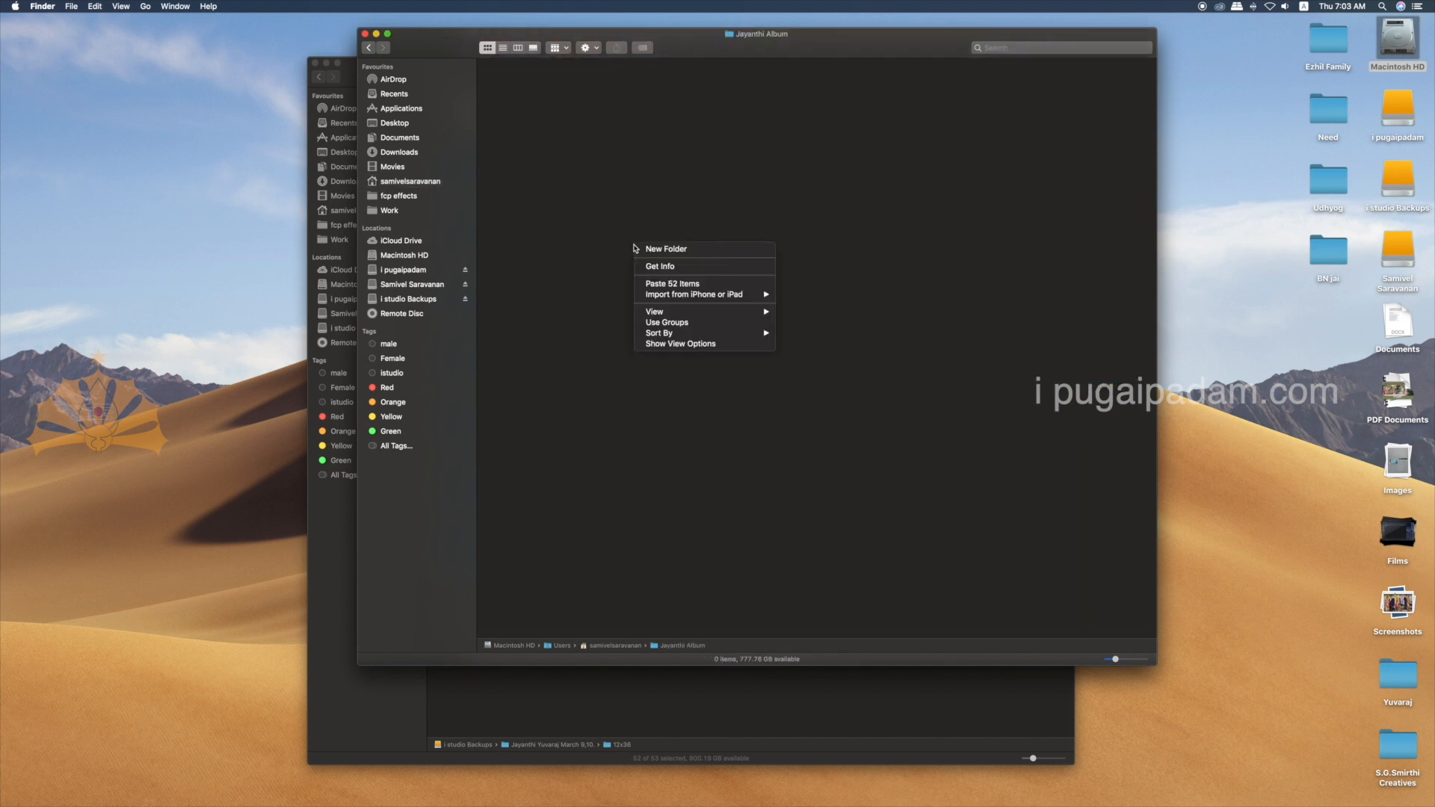
pyautogui.click(656, 284)
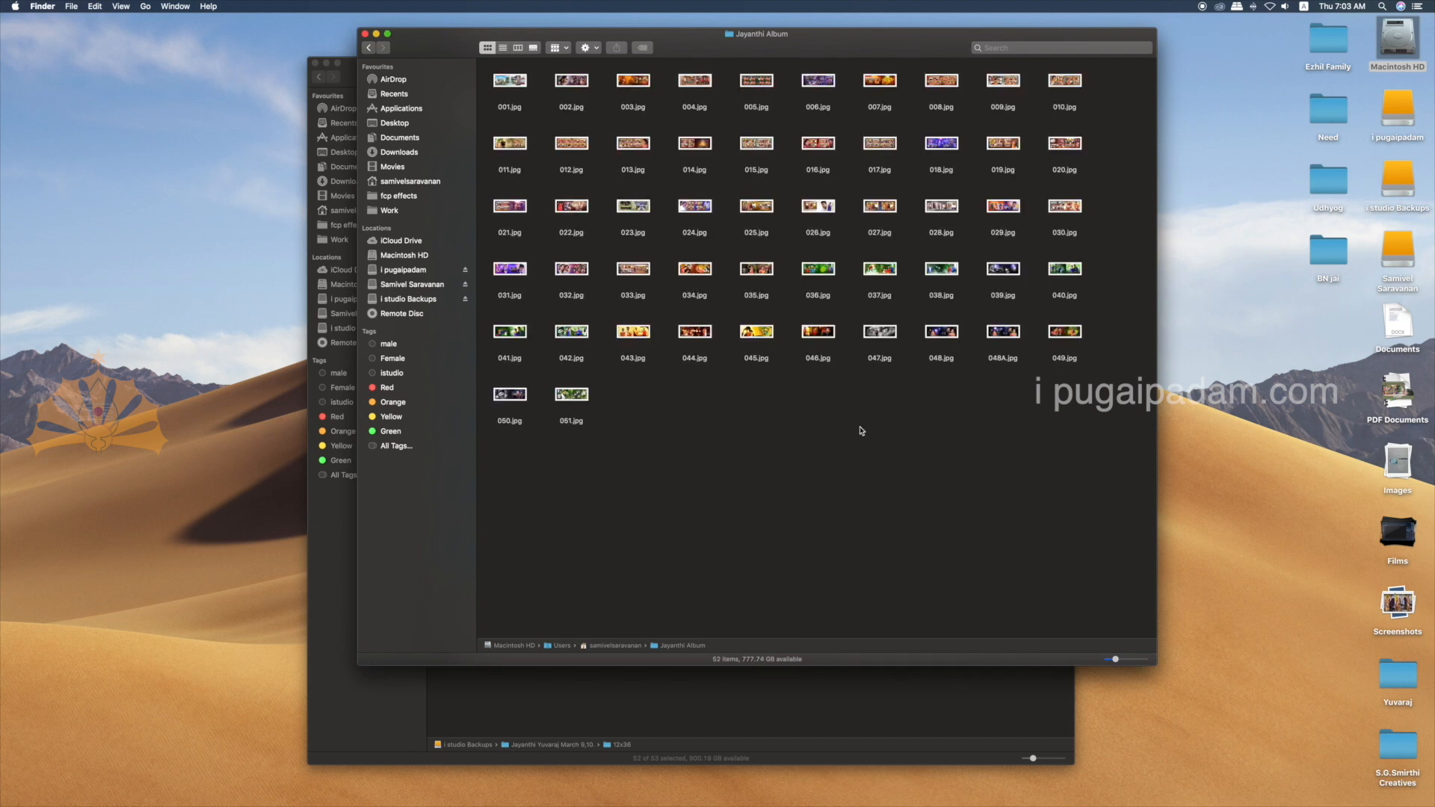